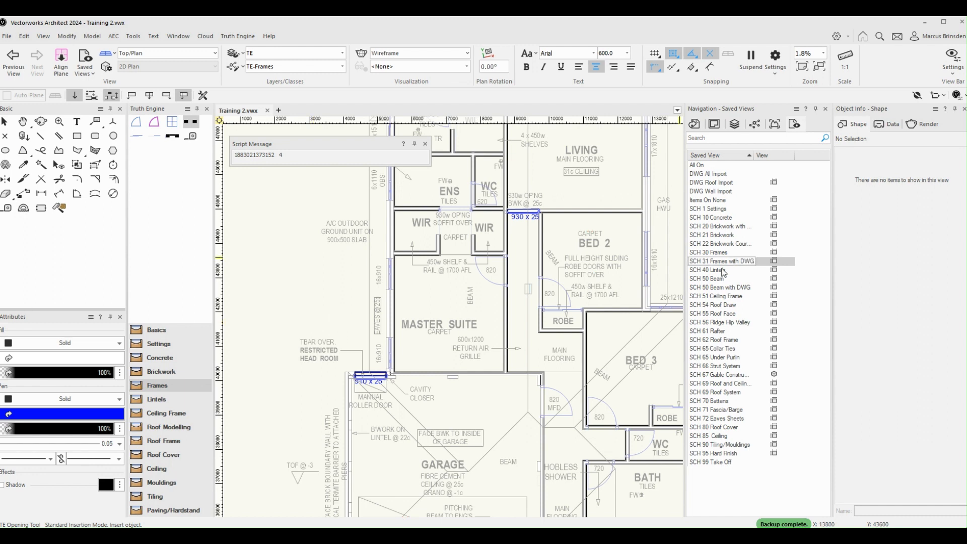
# Insert a TE window in the Master Suite's external wall at the lower end of the 16x910 opening nearest the garage.
pyautogui.scroll(2, 395, 373)
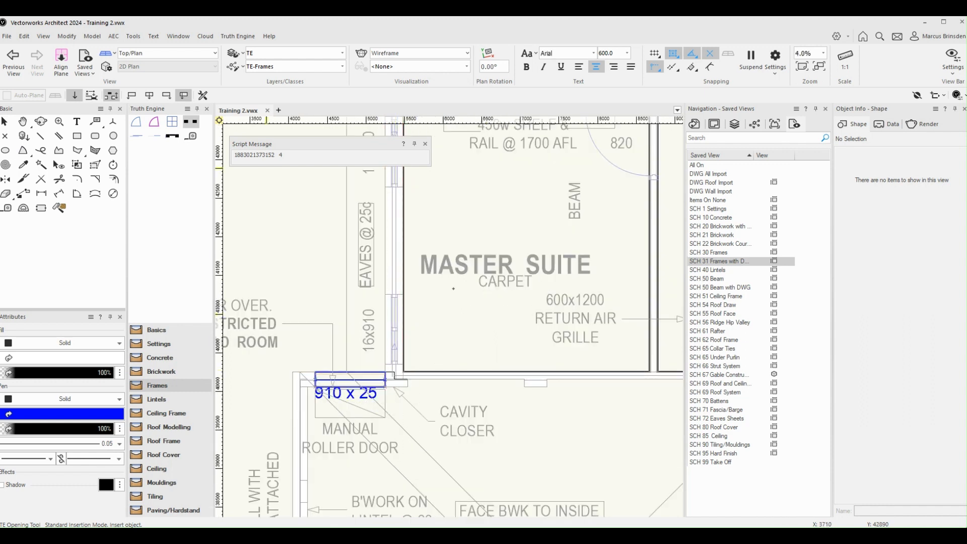
pyautogui.click(171, 123)
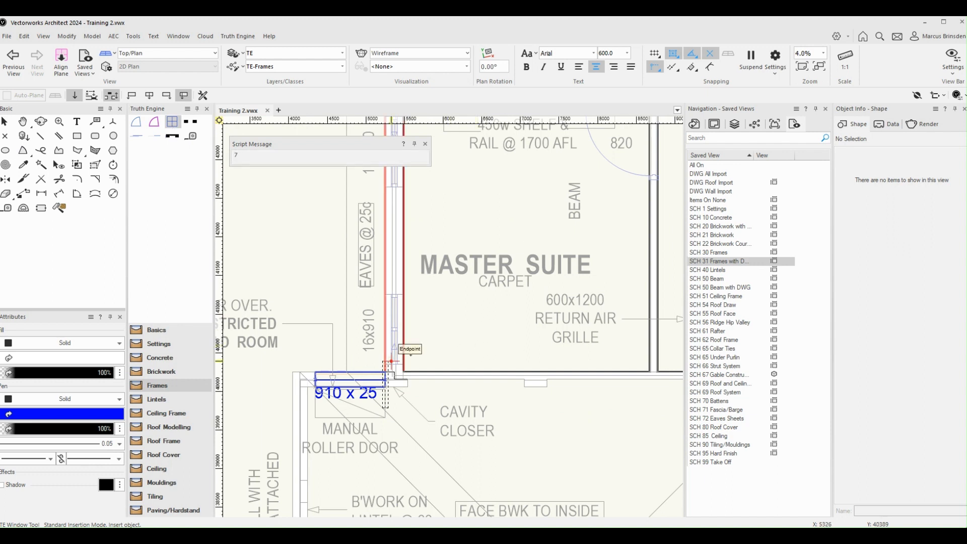
pyautogui.scroll(2, 391, 361)
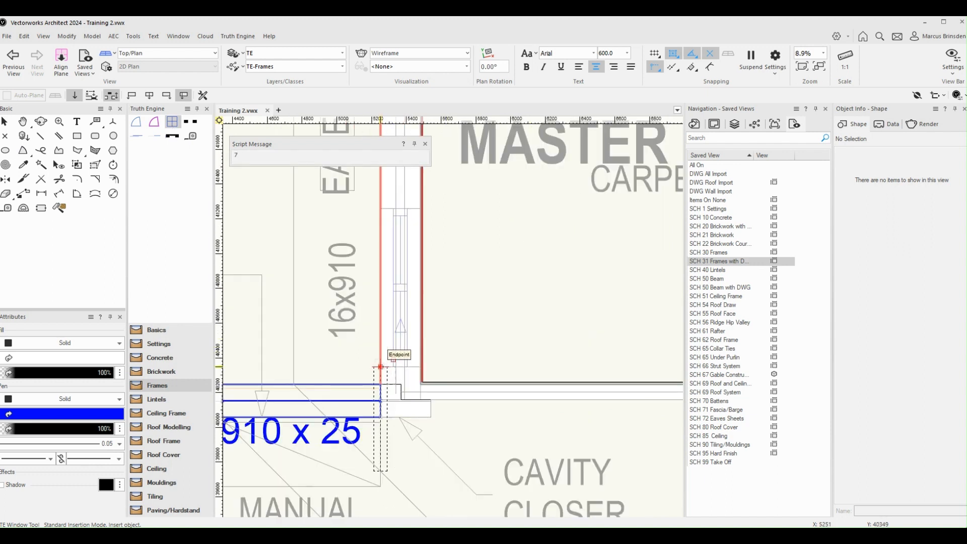
pyautogui.click(380, 367)
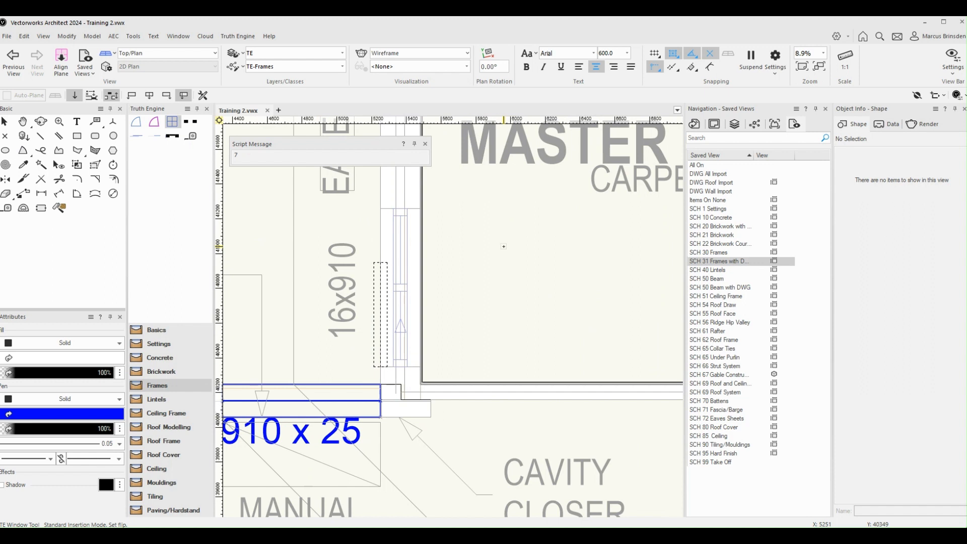
pyautogui.click(504, 246)
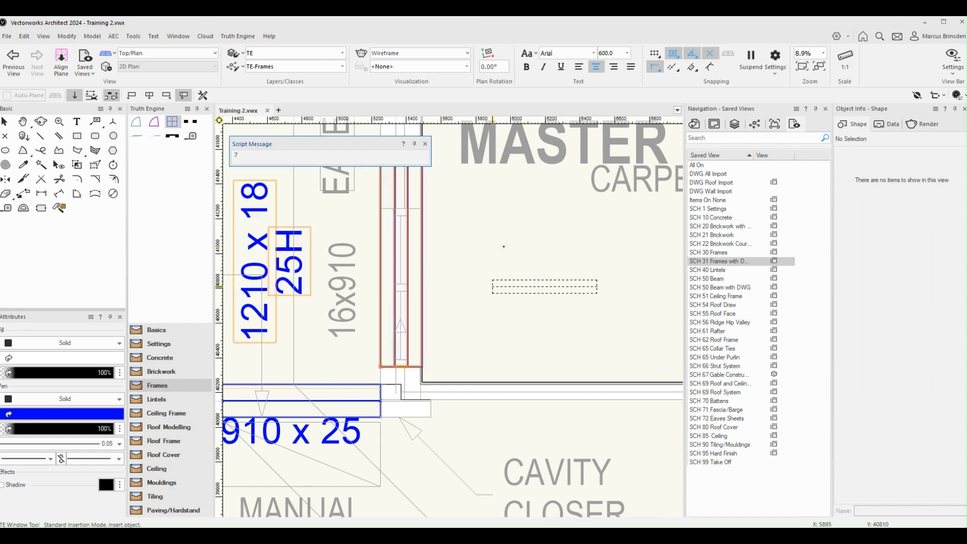
# Set the new window's width to 910, its height to 6 courses and its room name to Master.
pyautogui.scroll(-1, 503, 246)
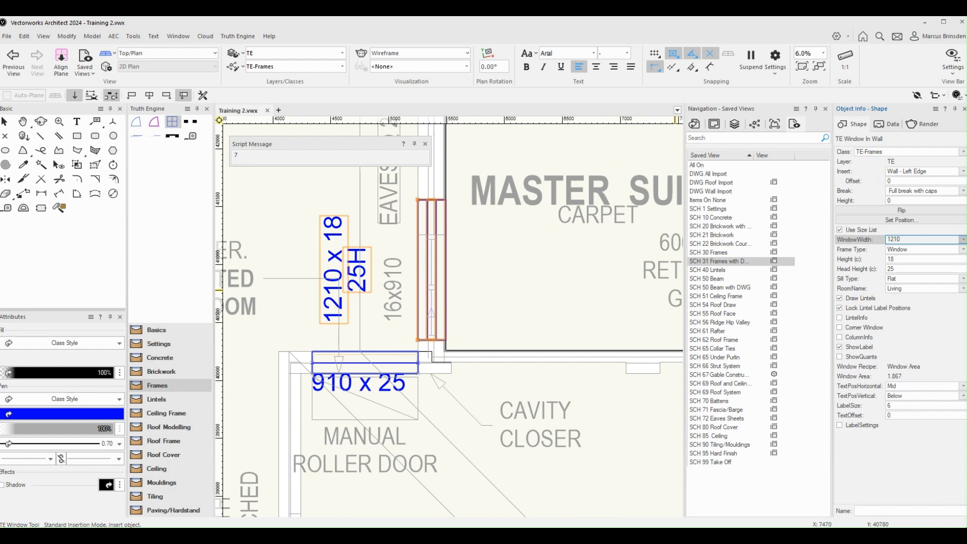
pyautogui.click(905, 259)
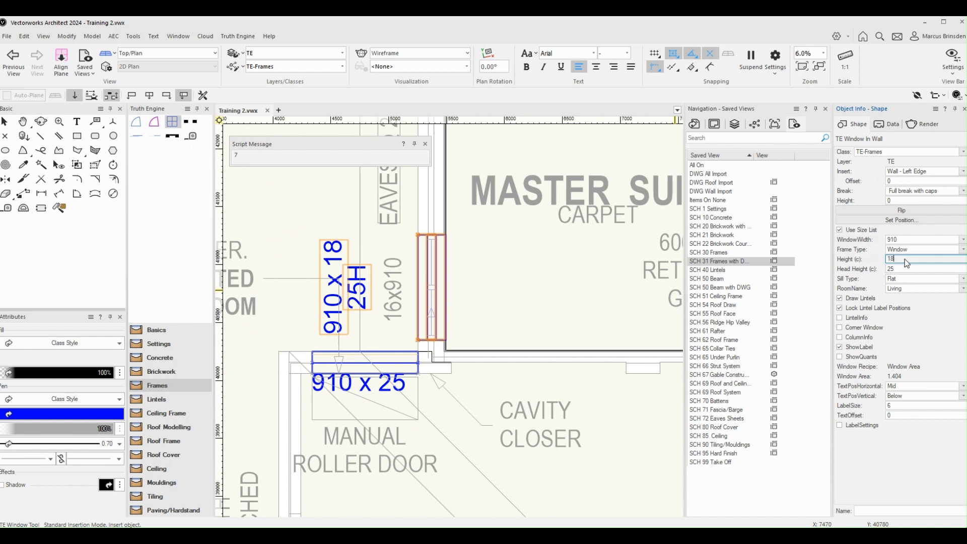
pyautogui.moveTo(904, 259); pyautogui.dragTo(859, 262)
pyautogui.write('6')
pyautogui.click(964, 289)
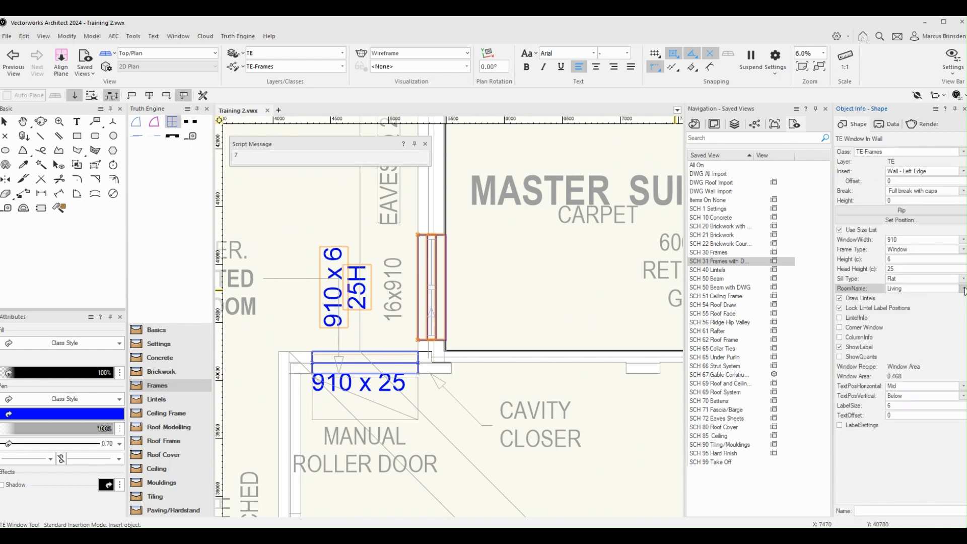
pyautogui.click(964, 289)
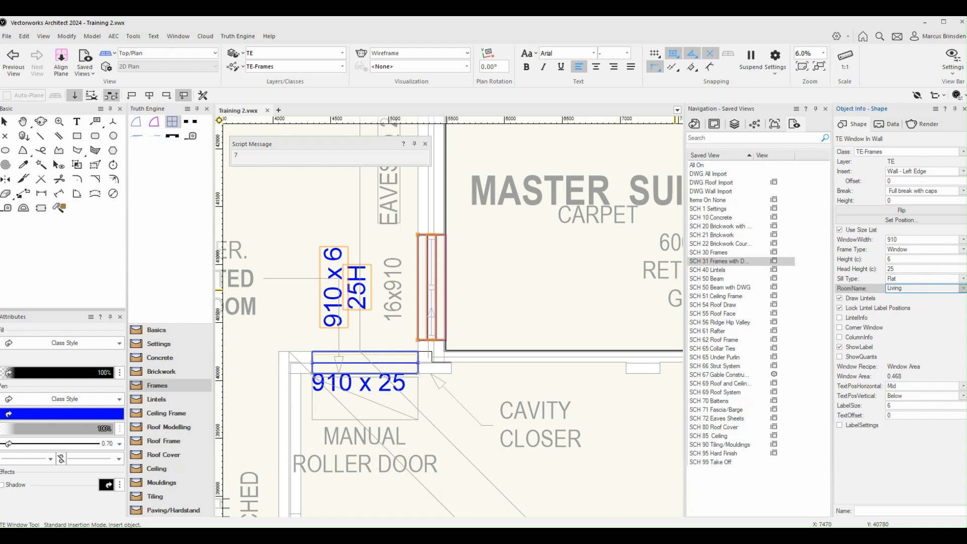
pyautogui.click(906, 318)
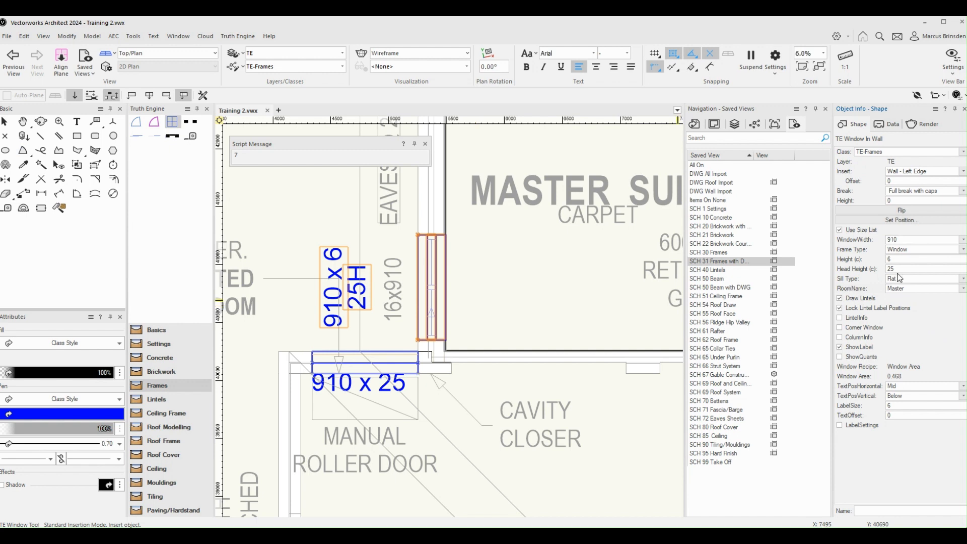
# Insert a second TE window in the same wall at the lower end of the Master Suite's upper 16x910 opening.
pyautogui.scroll(-4, 413, 299)
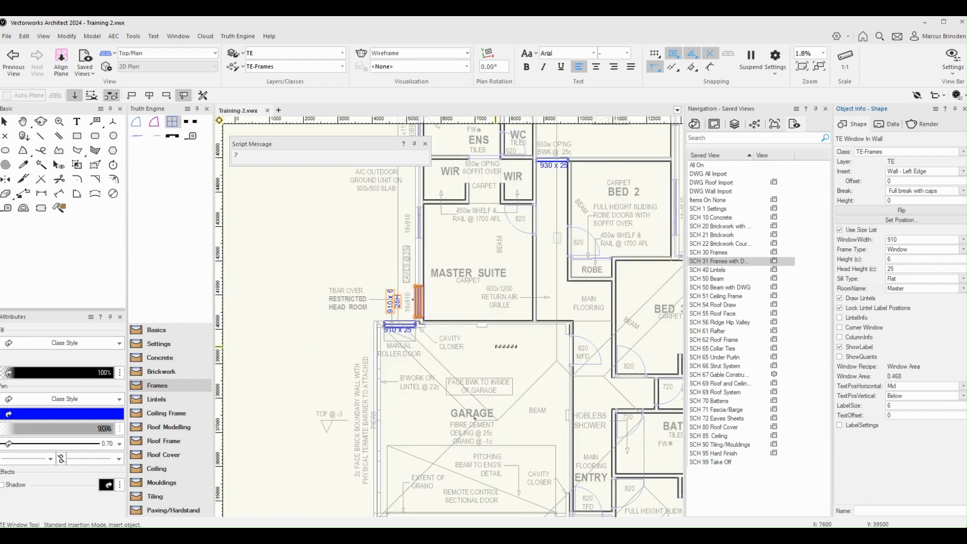
pyautogui.moveTo(506, 132); pyautogui.dragTo(503, 306, button='middle')
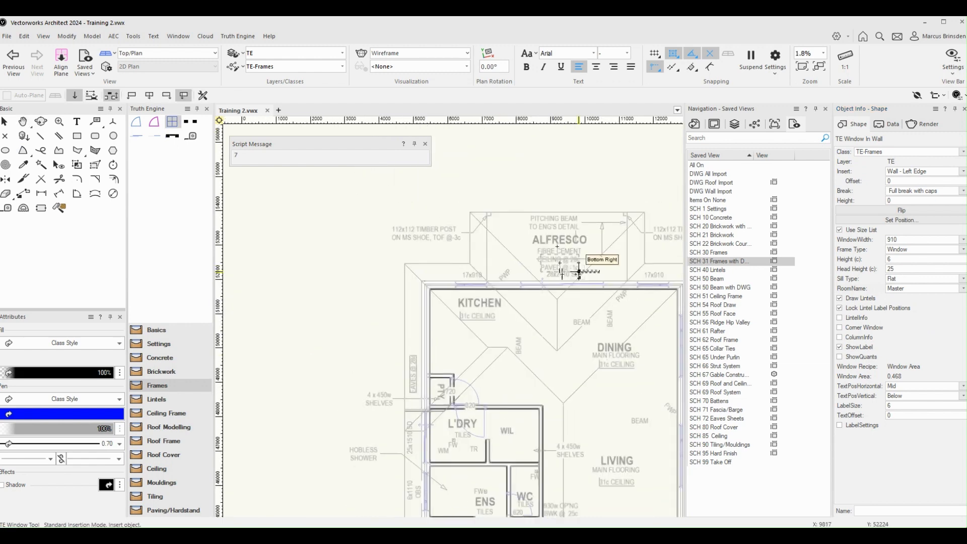
pyautogui.scroll(-2, 581, 278)
pyautogui.scroll(3, 542, 443)
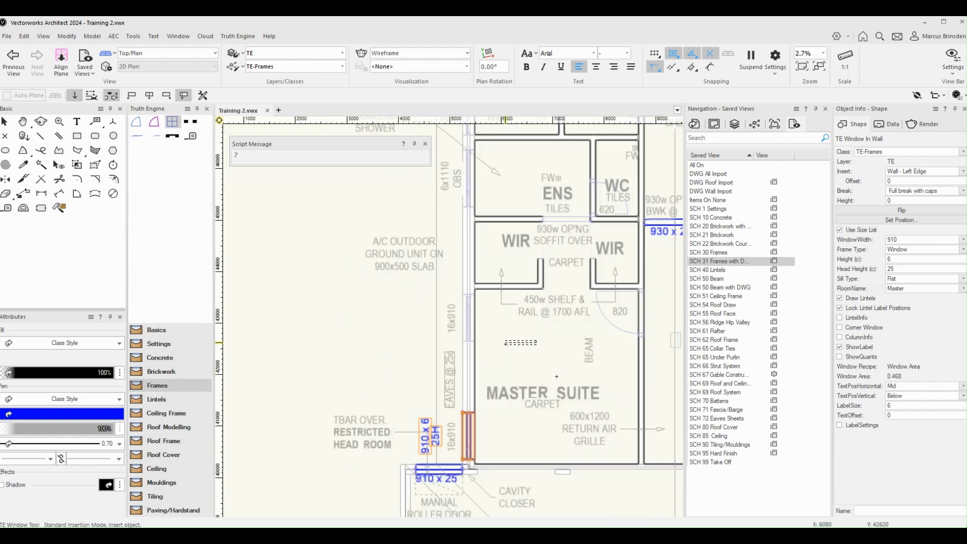
pyautogui.scroll(3, 557, 376)
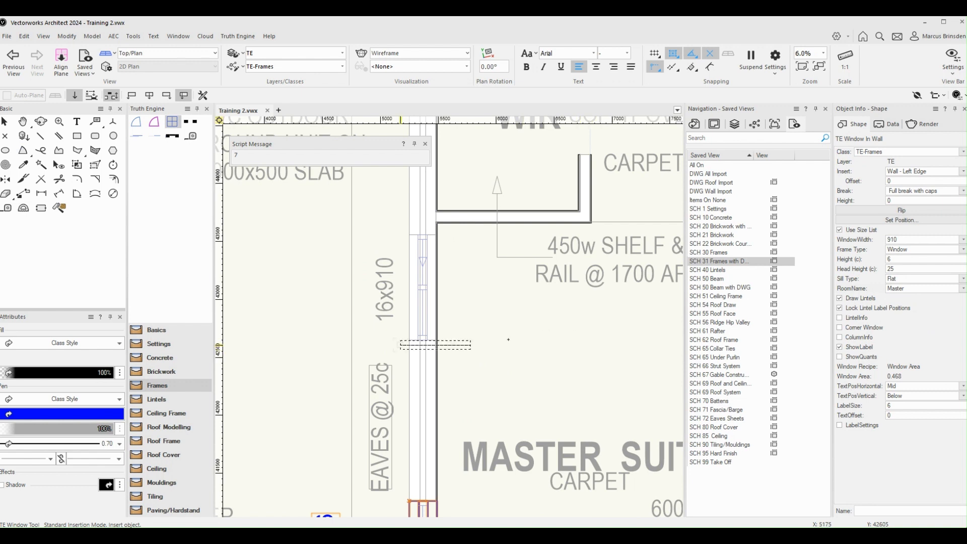
pyautogui.click(409, 340)
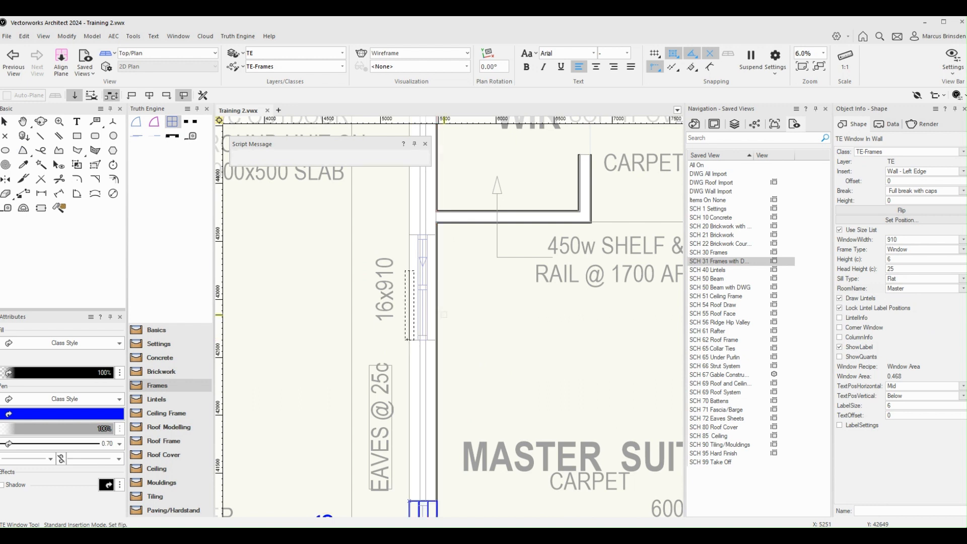
pyautogui.click(443, 315)
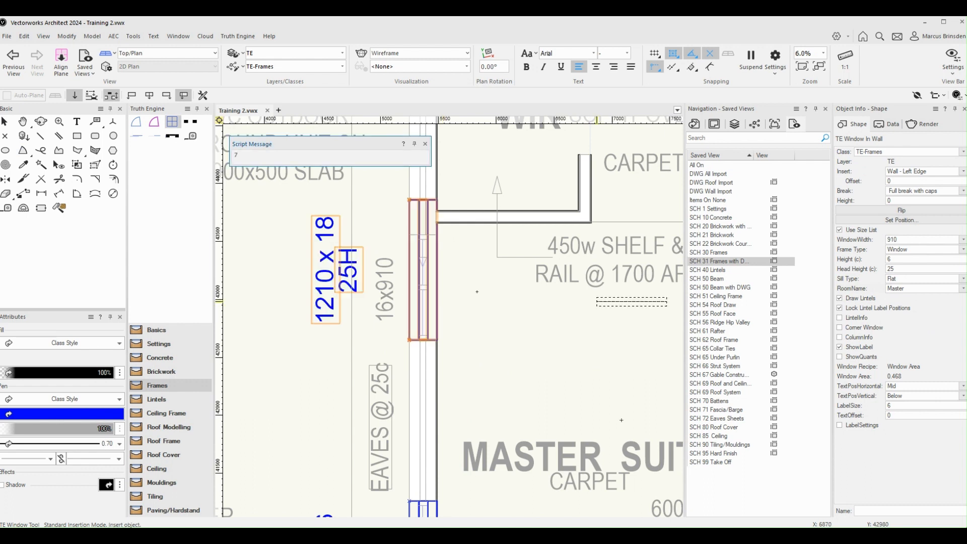
# Set the second window's width to 910, its height to 16 courses and its room name to Master.
pyautogui.click(903, 242)
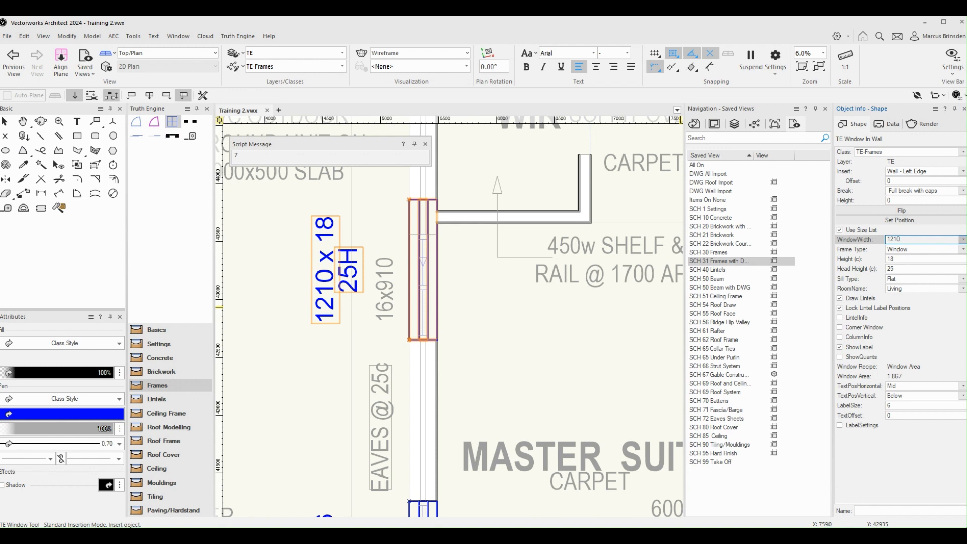
pyautogui.write('910')
pyautogui.press('Return')
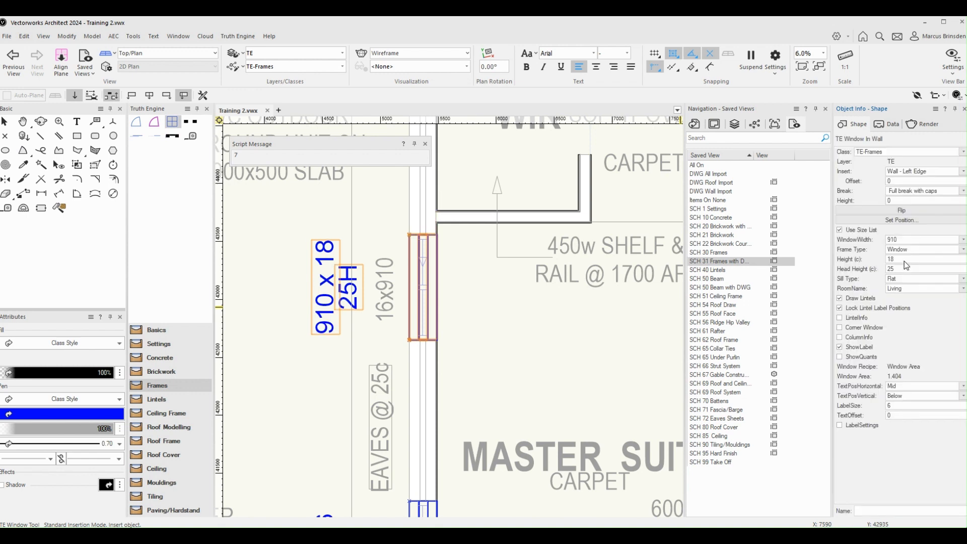
pyautogui.moveTo(905, 261); pyautogui.dragTo(862, 264)
pyautogui.write('16')
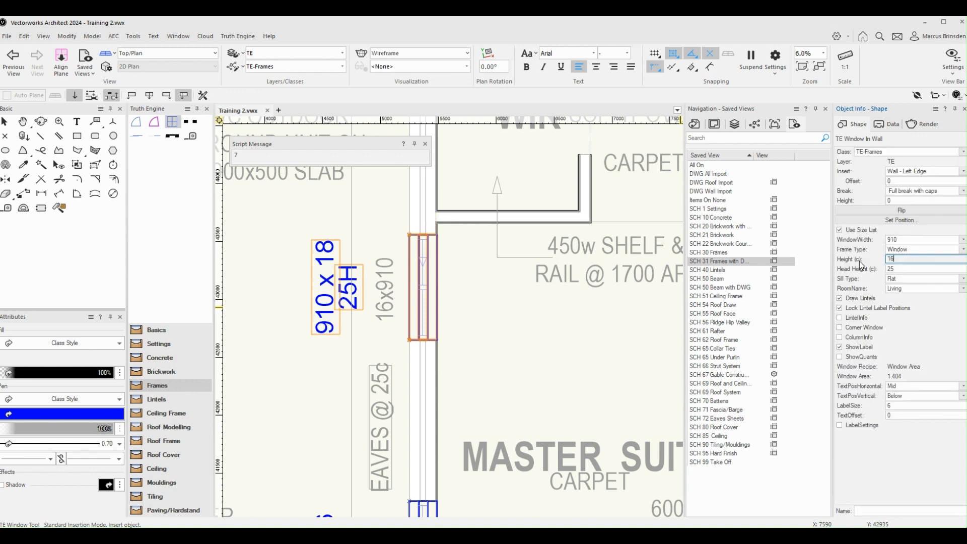
pyautogui.click(909, 289)
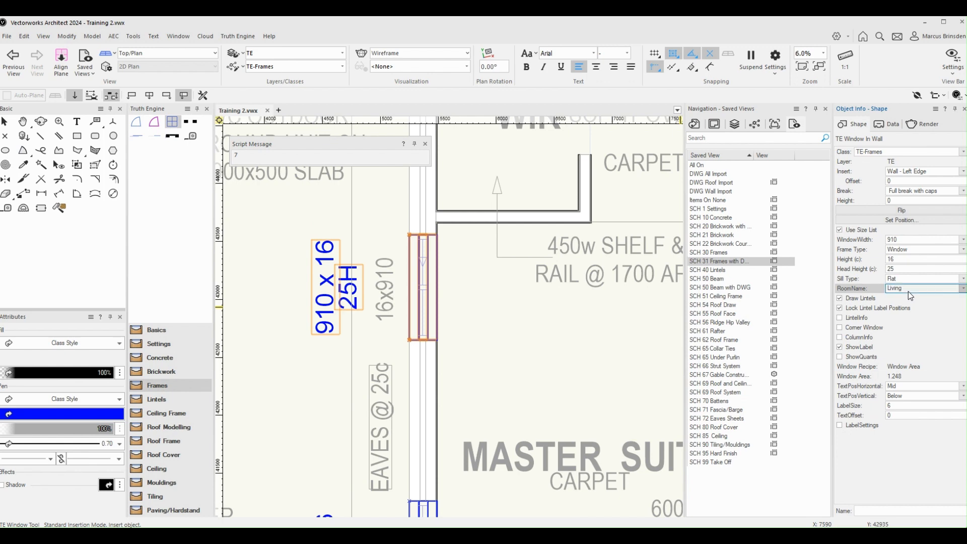
pyautogui.click(904, 317)
# Activate the SCH 20 Brickwork saved view and examine both Master Suite window openings in 3D.
pyautogui.scroll(-2, 474, 321)
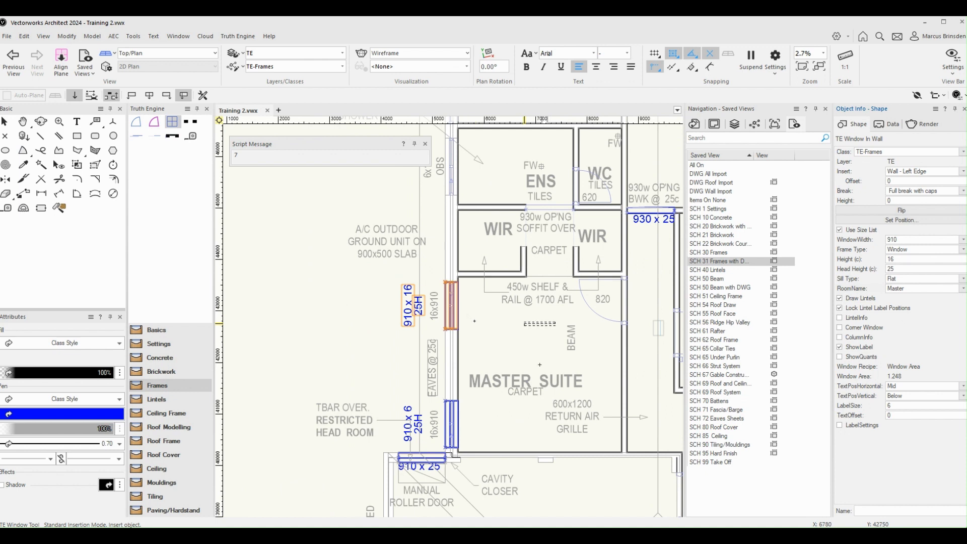
pyautogui.doubleClick(723, 227)
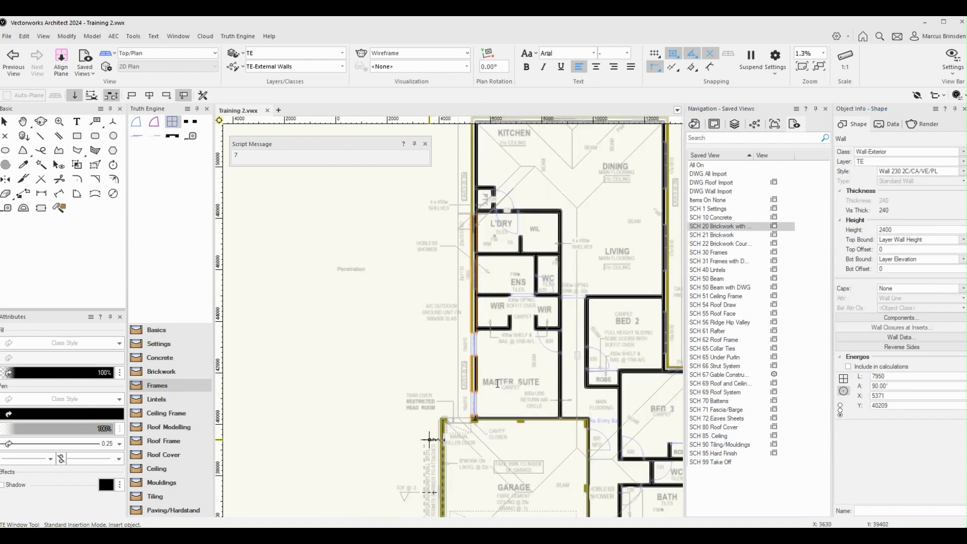
pyautogui.hotkey('shift', 'c')
pyautogui.moveTo(429, 439); pyautogui.dragTo(614, 307)
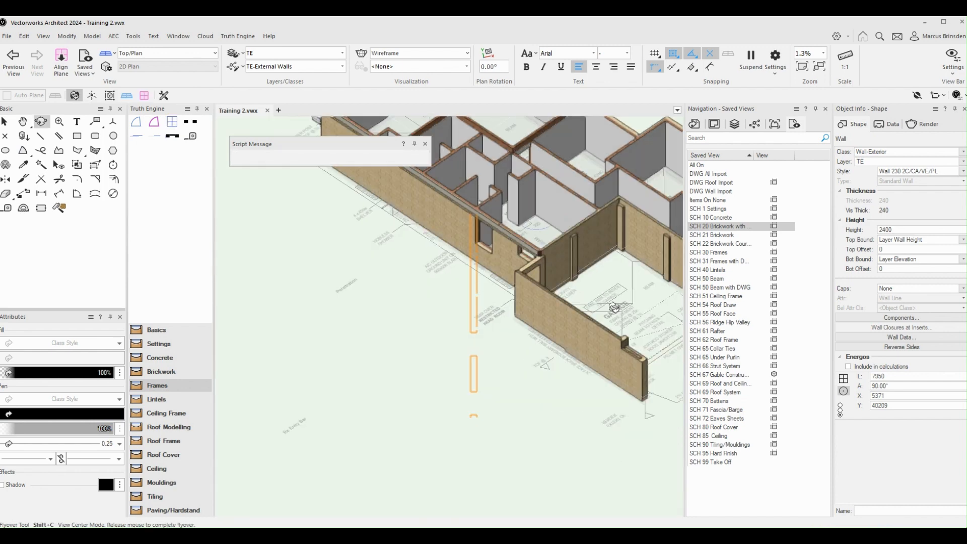
pyautogui.scroll(2, 534, 236)
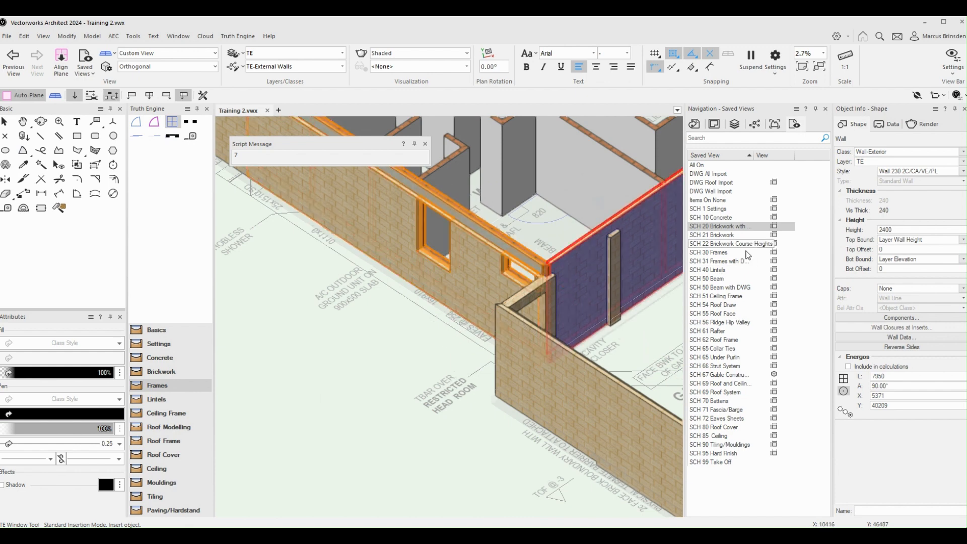
# Restore the SCH 31 Frames with DWG saved view and set the height of the Master Suite window nearest the garage to 16 courses.
pyautogui.doubleClick(725, 261)
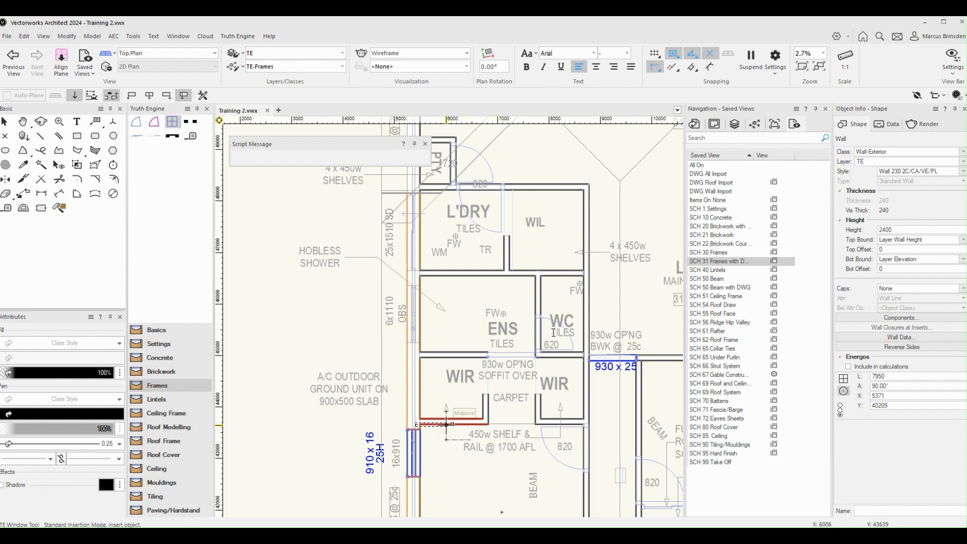
pyautogui.scroll(1, 446, 424)
pyautogui.moveTo(446, 425); pyautogui.dragTo(532, 194, button='middle')
pyautogui.press('x')
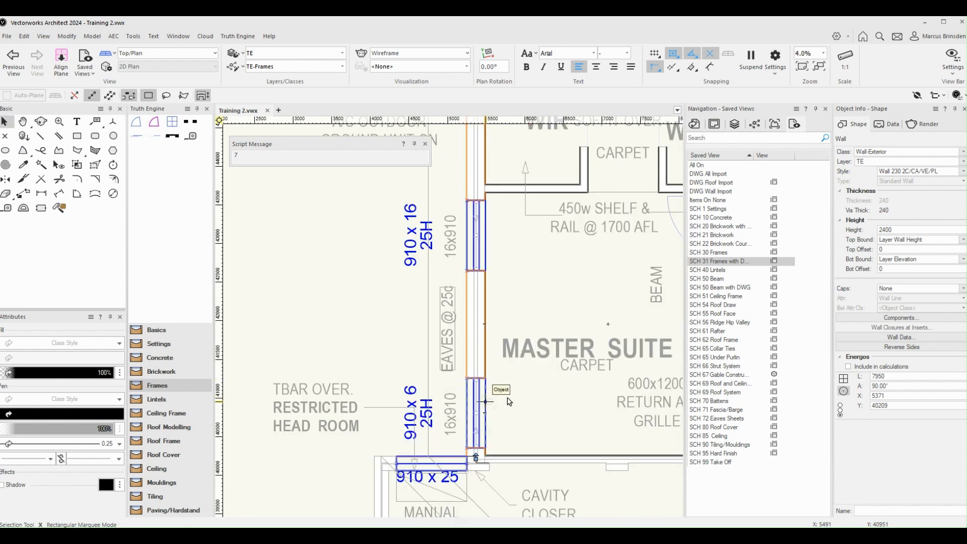
pyautogui.click(483, 401)
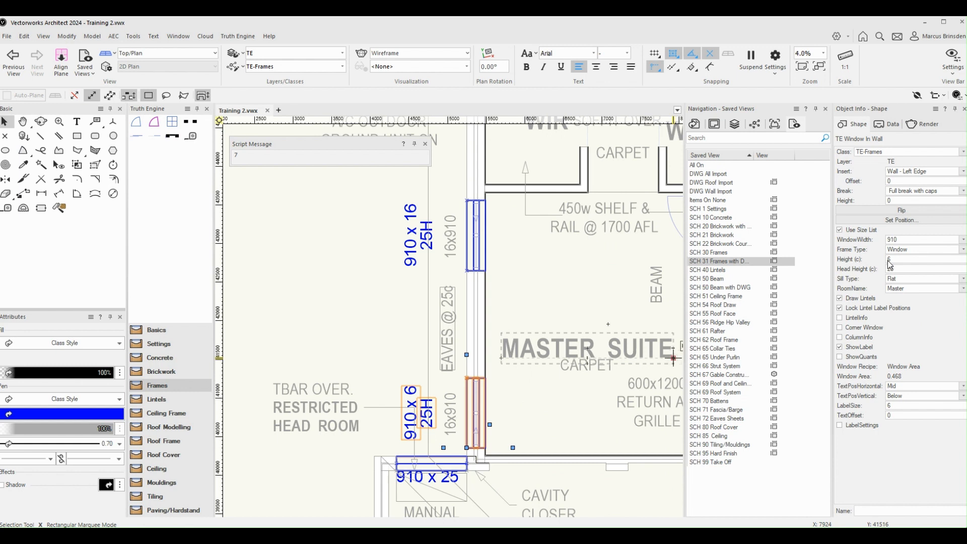
pyautogui.click(889, 261)
pyautogui.write('6')
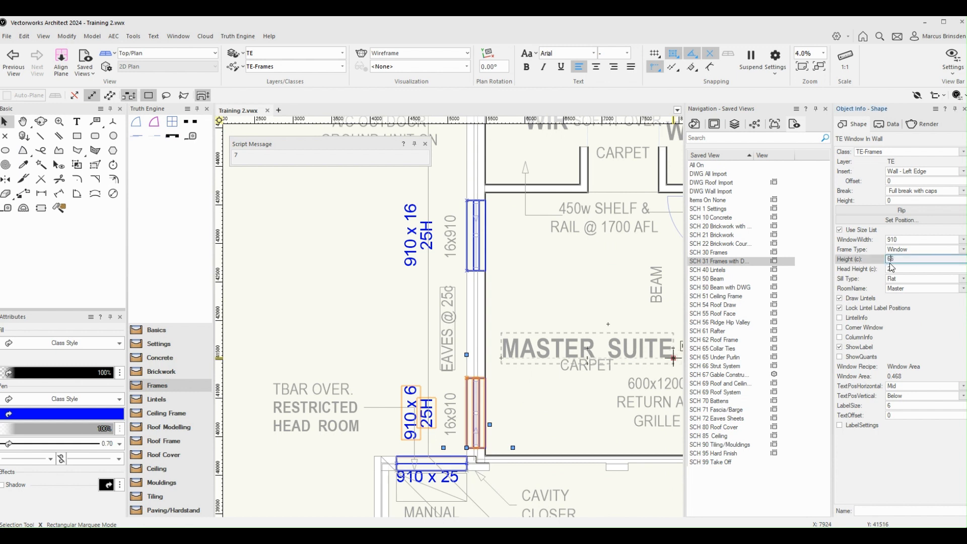
pyautogui.moveTo(905, 261); pyautogui.dragTo(879, 259)
pyautogui.write('16')
pyautogui.press('Return')
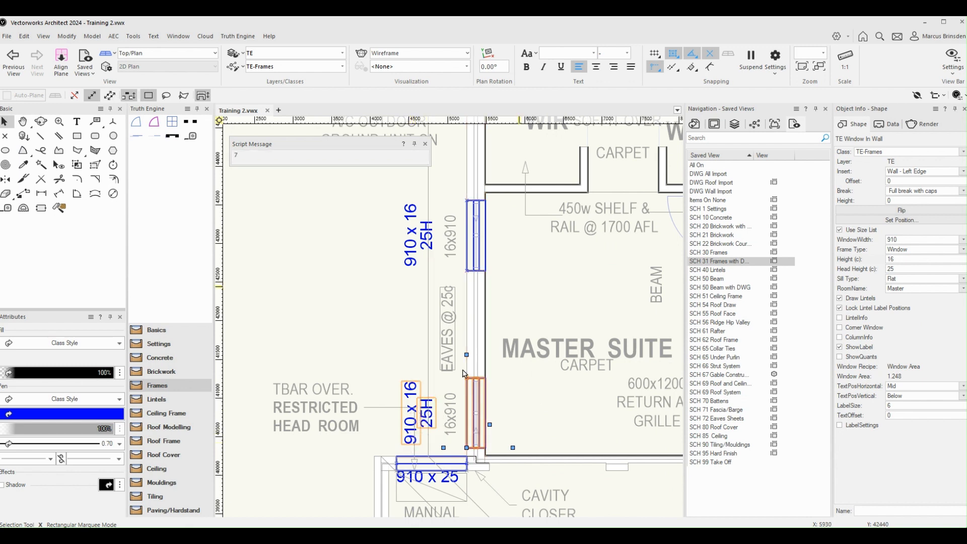
# Insert a TE window in the external wall of the ENS room at the lower end of the 6x1110 opening.
pyautogui.moveTo(525, 55); pyautogui.dragTo(506, 378, button='middle')
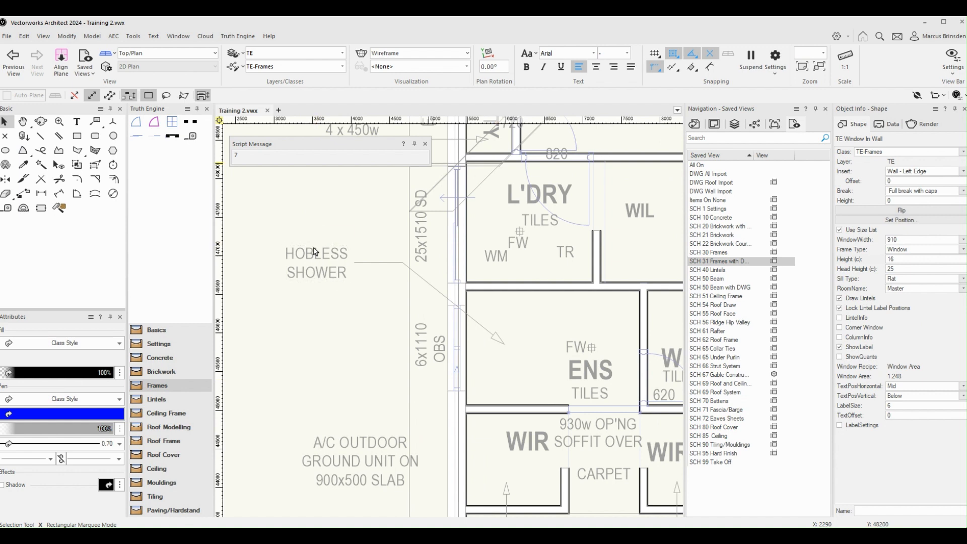
pyautogui.click(173, 124)
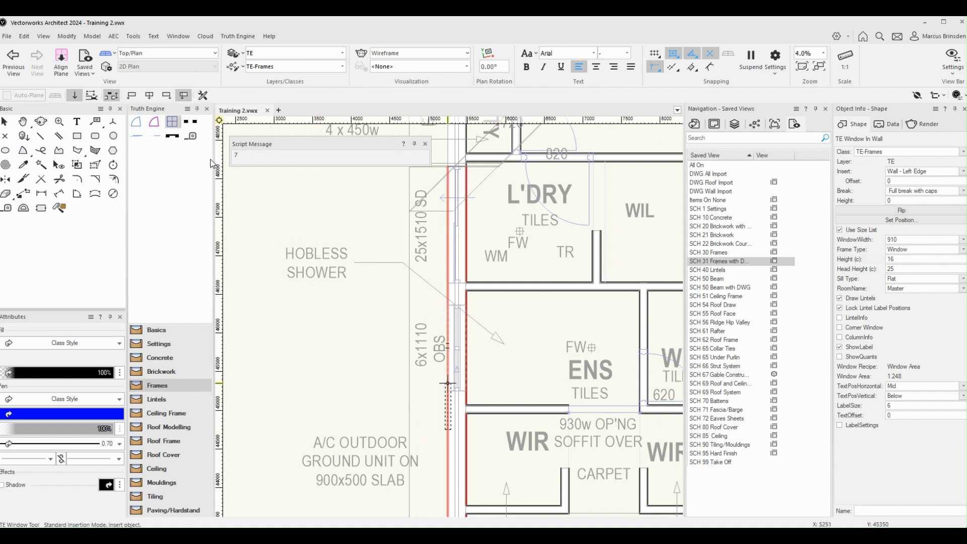
pyautogui.click(447, 363)
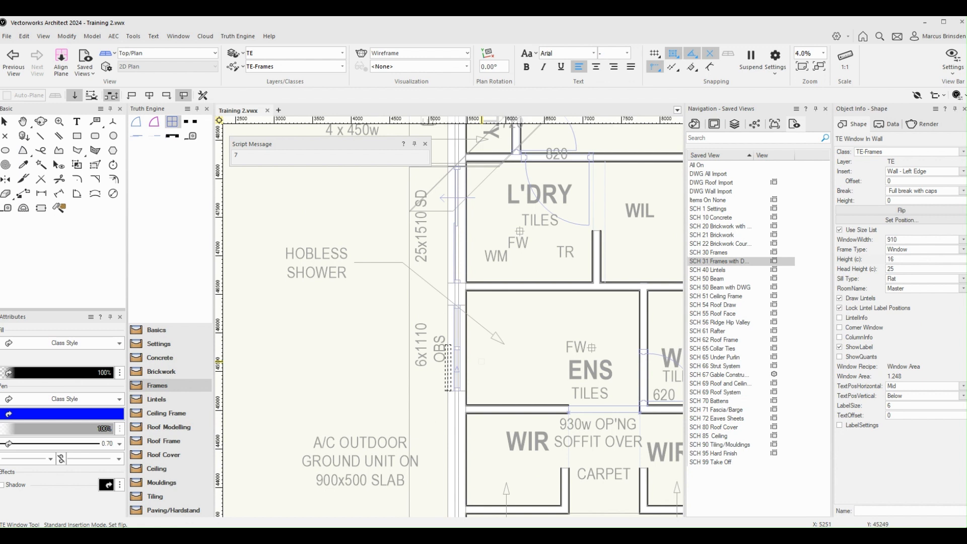
pyautogui.click(481, 361)
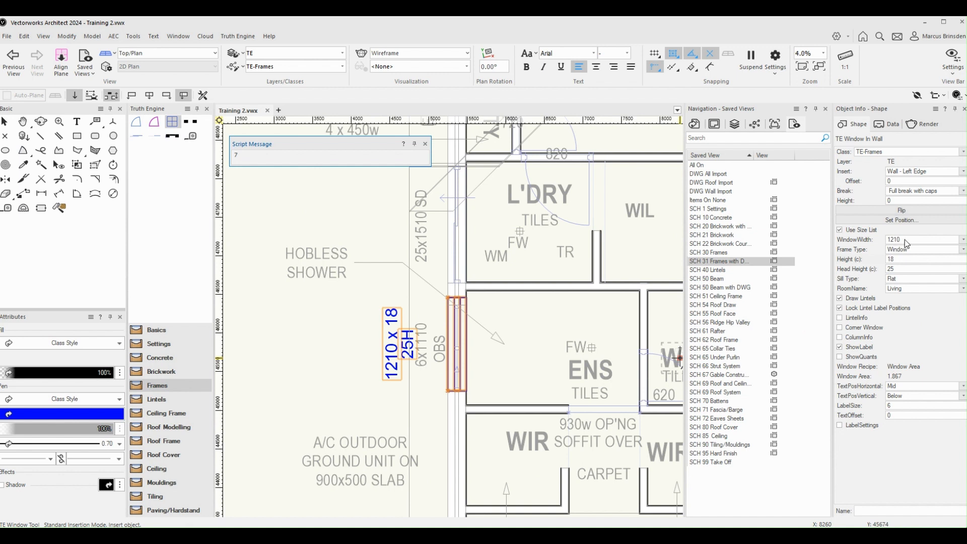
# Set the ENS window's width to 1110, its height to 6 courses and its room name to Ensuite.
pyautogui.click(905, 242)
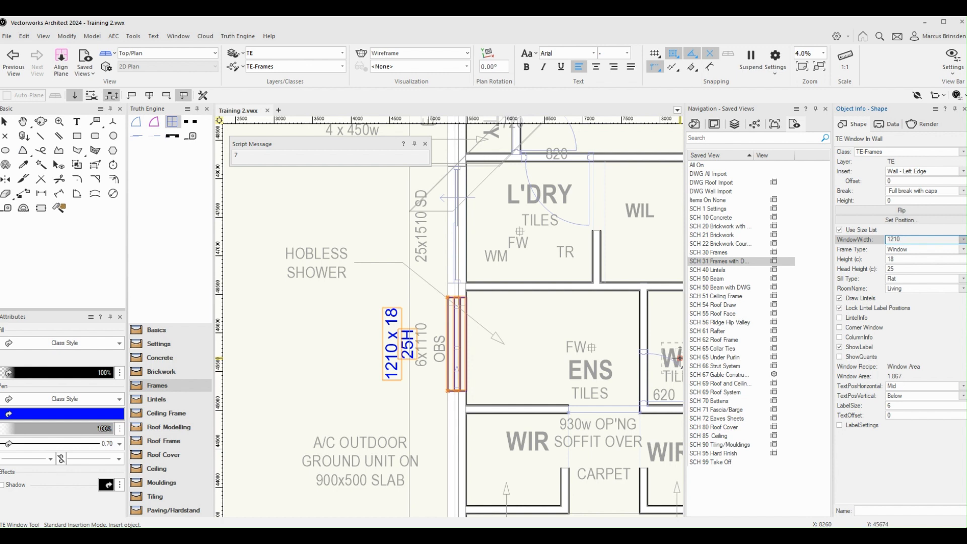
pyautogui.write('1110')
pyautogui.press('Return')
pyautogui.doubleClick(902, 261)
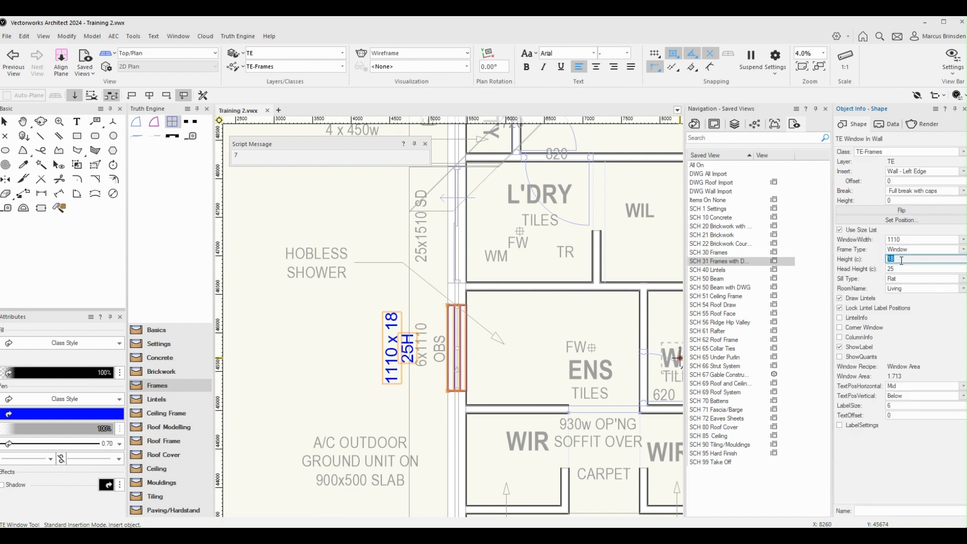
pyautogui.write('6')
pyautogui.click(903, 291)
pyautogui.click(904, 291)
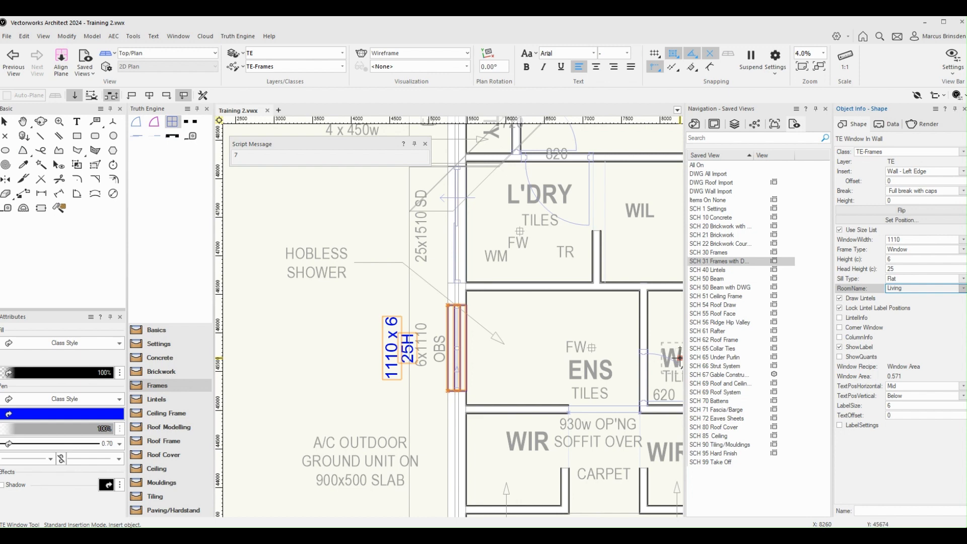
# Insert a TE window in the external wall facing the Alfresco, starting at the kitchen-side end of the 28x2410 SD opening.
pyautogui.scroll(-1, 496, 359)
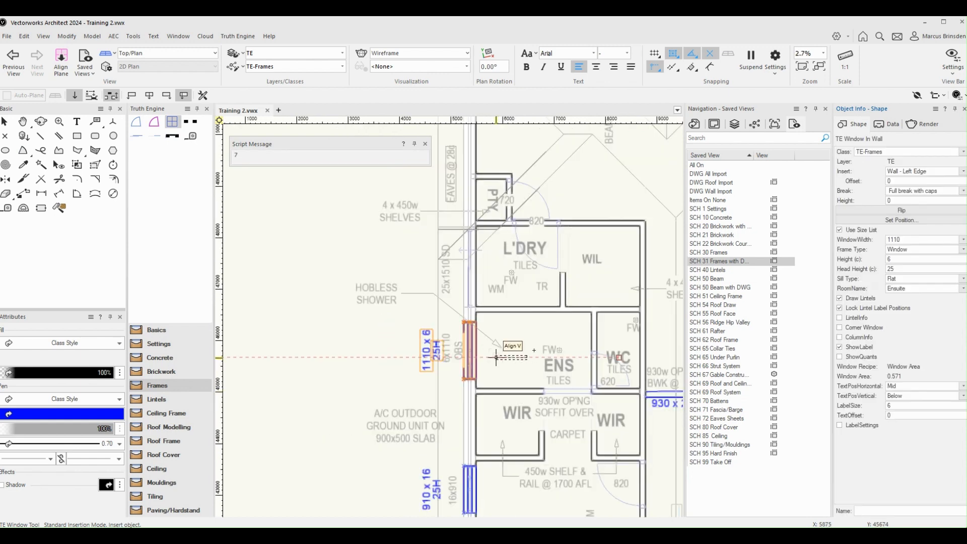
pyautogui.scroll(-2, 496, 358)
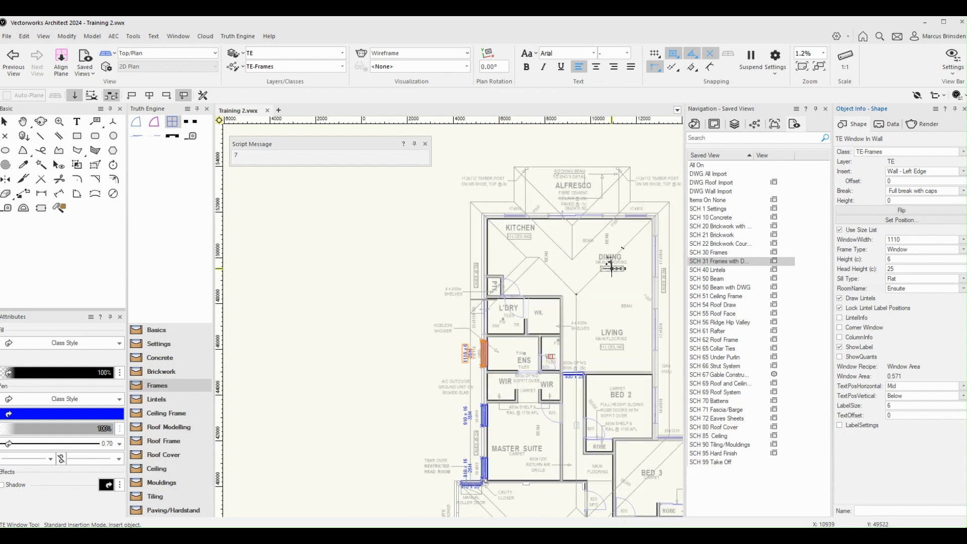
pyautogui.scroll(1, 612, 268)
pyautogui.scroll(1, 619, 227)
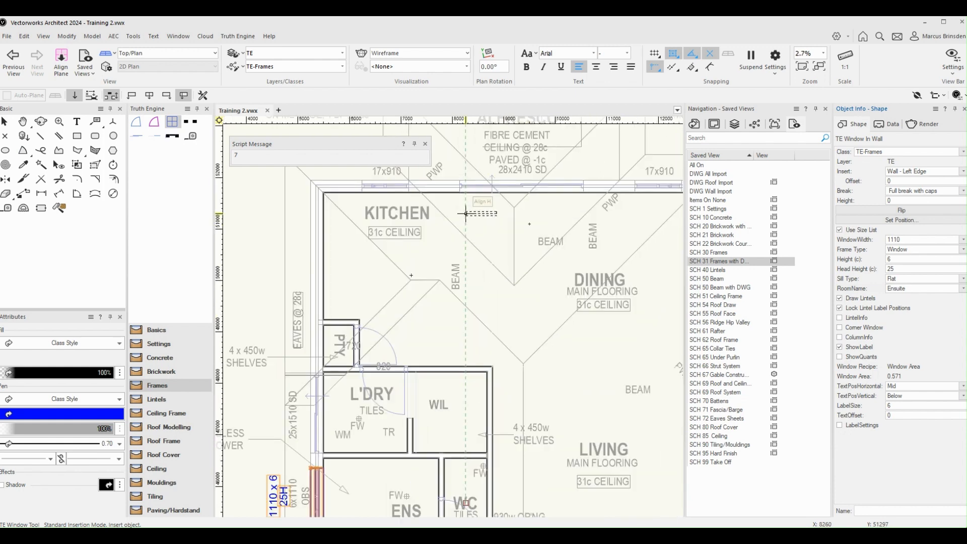
pyautogui.moveTo(466, 213); pyautogui.dragTo(435, 315, button='middle')
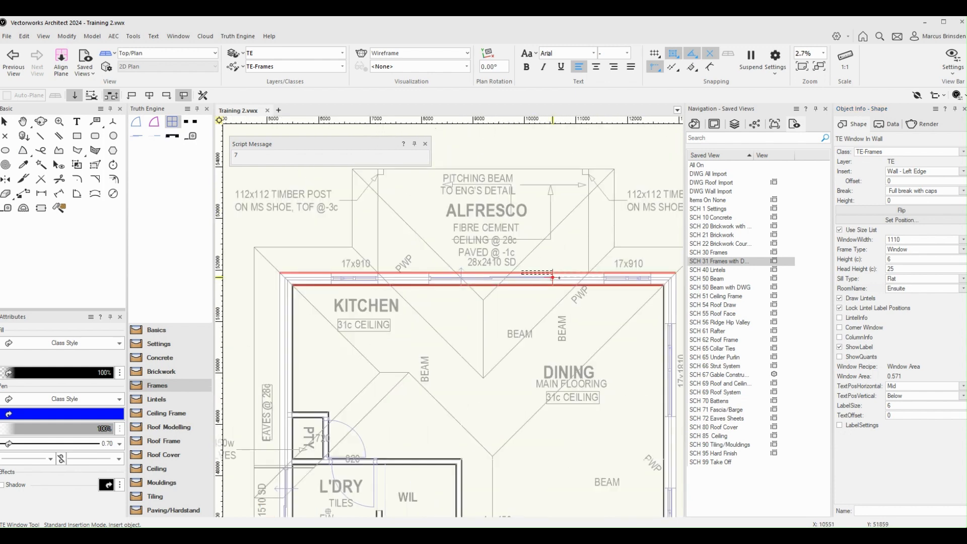
pyautogui.scroll(1, 589, 281)
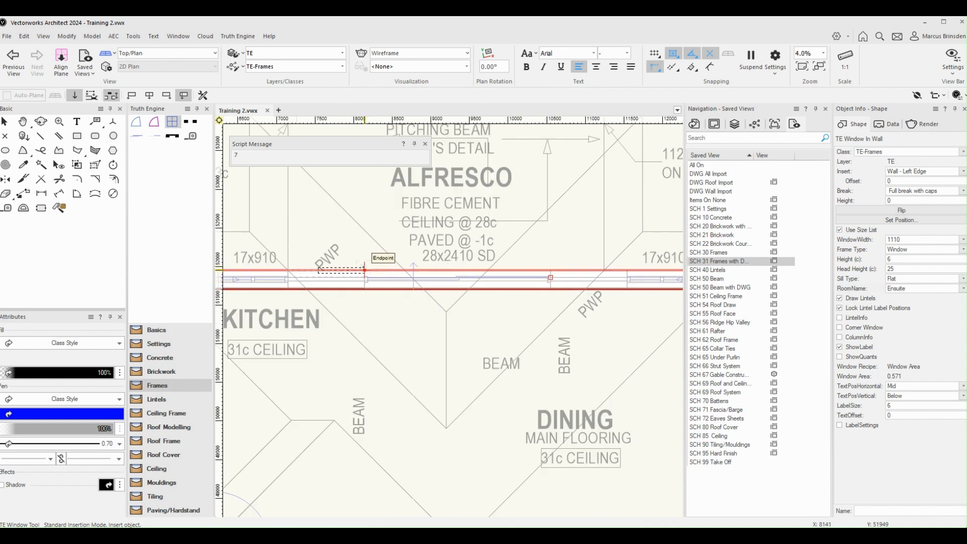
pyautogui.click(364, 271)
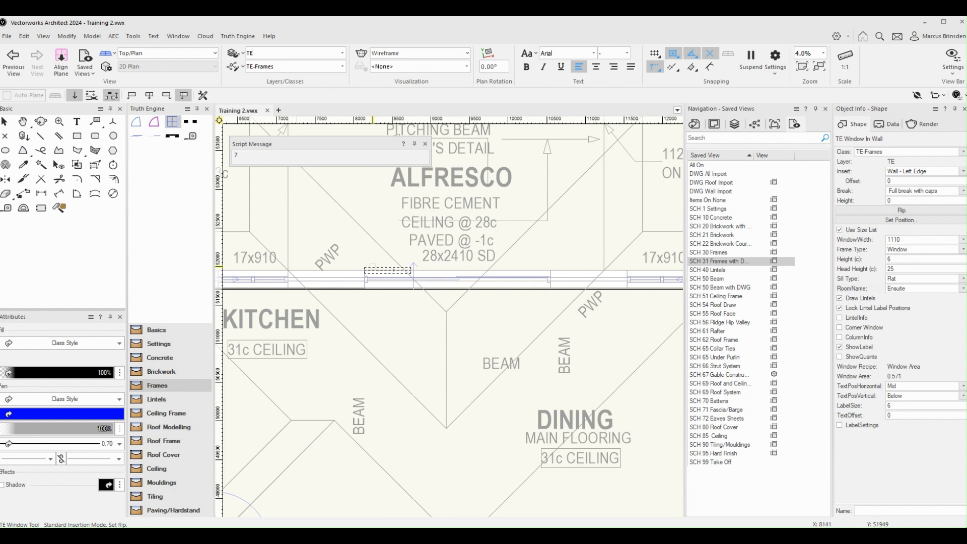
pyautogui.click(488, 331)
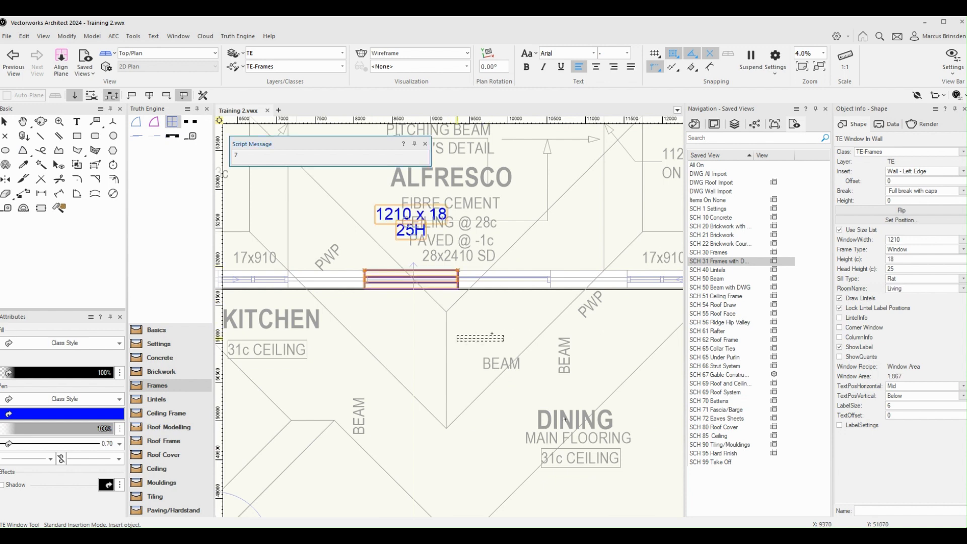
# Set the Alfresco opening's width to 2410 and its frame type to Door.
pyautogui.click(922, 242)
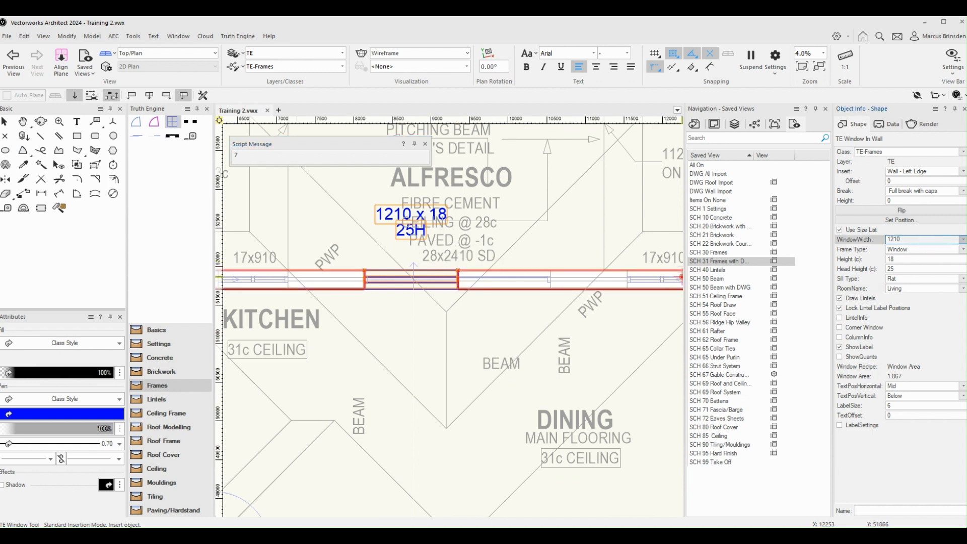
pyautogui.click(910, 367)
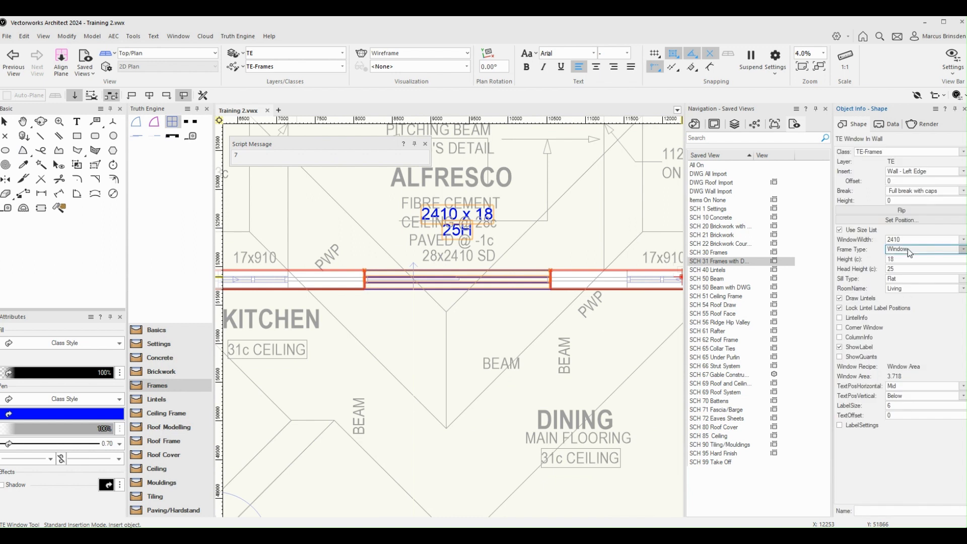
pyautogui.click(901, 265)
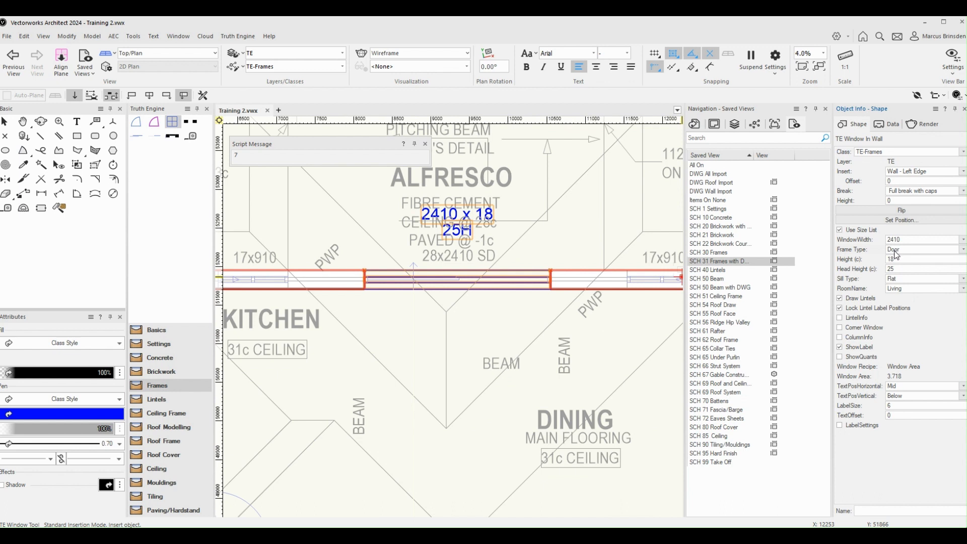
# Set the Alfresco door's head height and height both to 28 courses and choose its room name.
pyautogui.press('Tab')
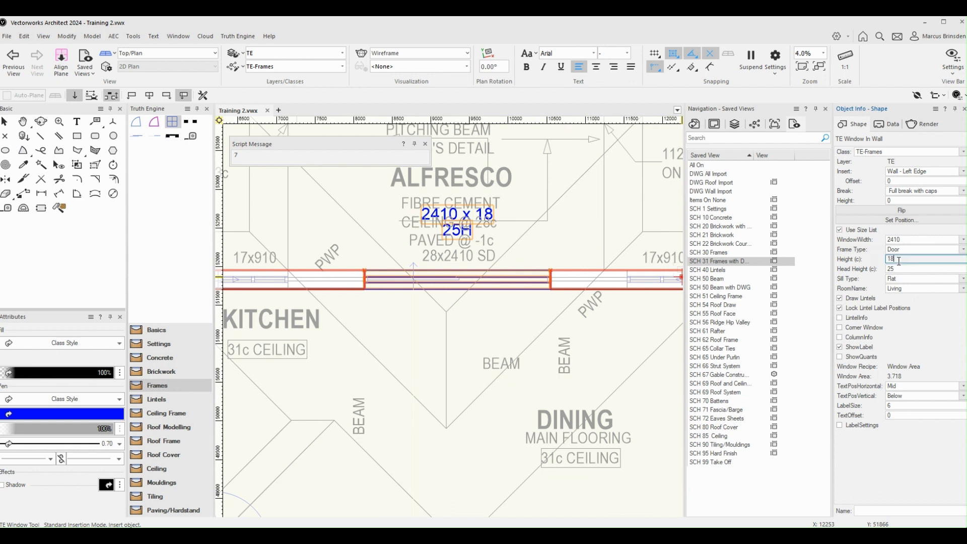
pyautogui.press('Tab')
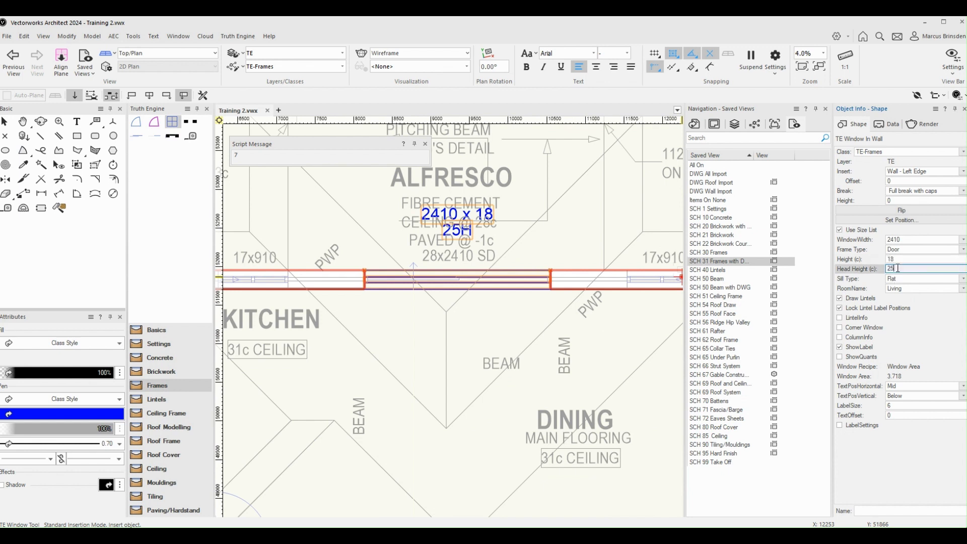
pyautogui.write('28')
pyautogui.press('Return')
pyautogui.doubleClick(899, 260)
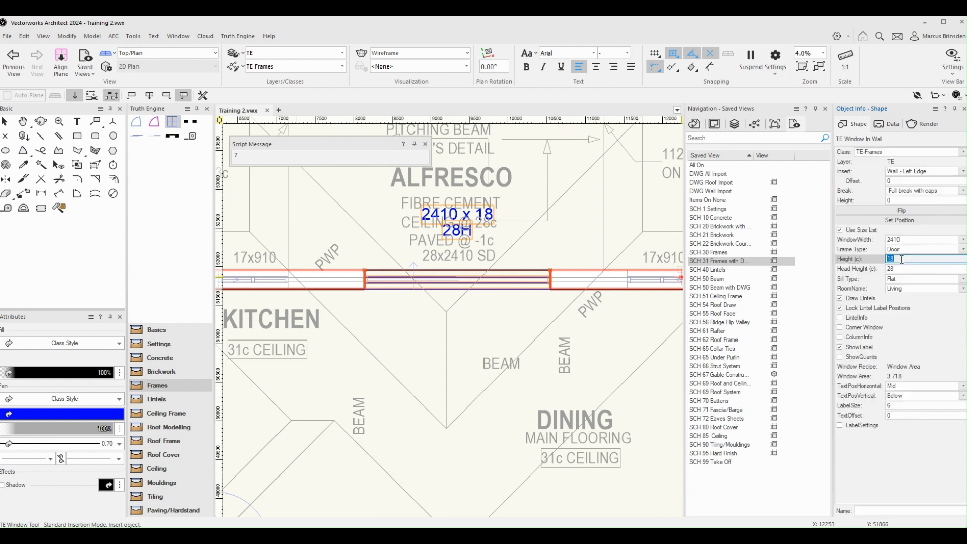
pyautogui.write('28')
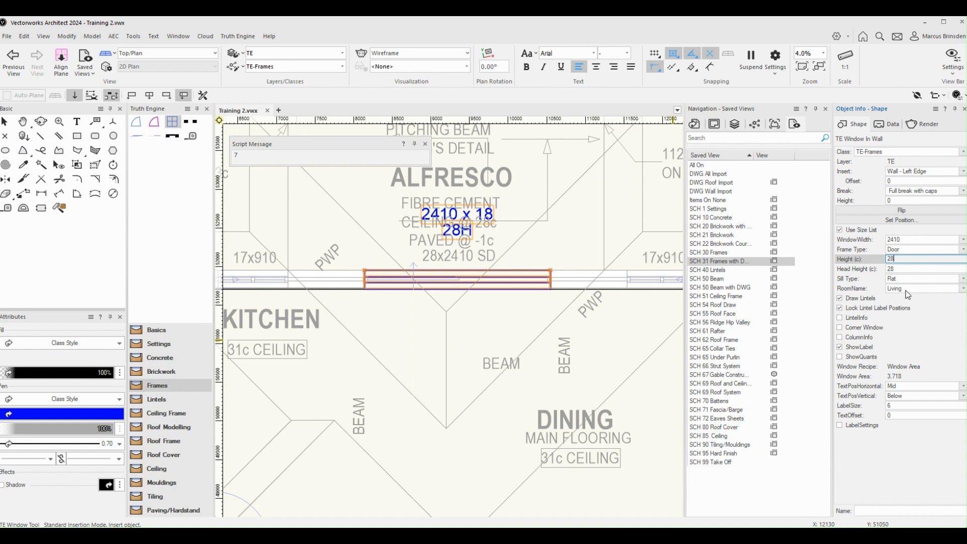
pyautogui.press('Return')
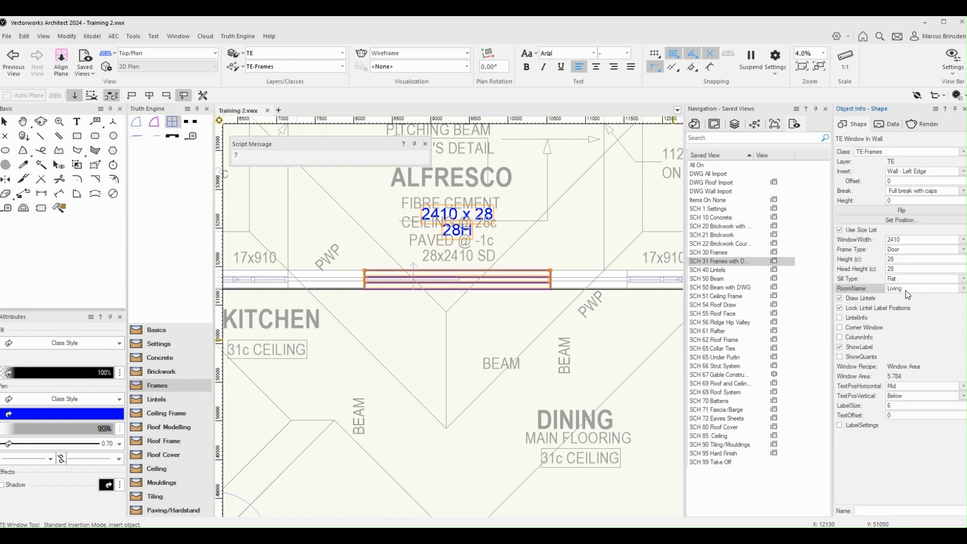
pyautogui.click(906, 290)
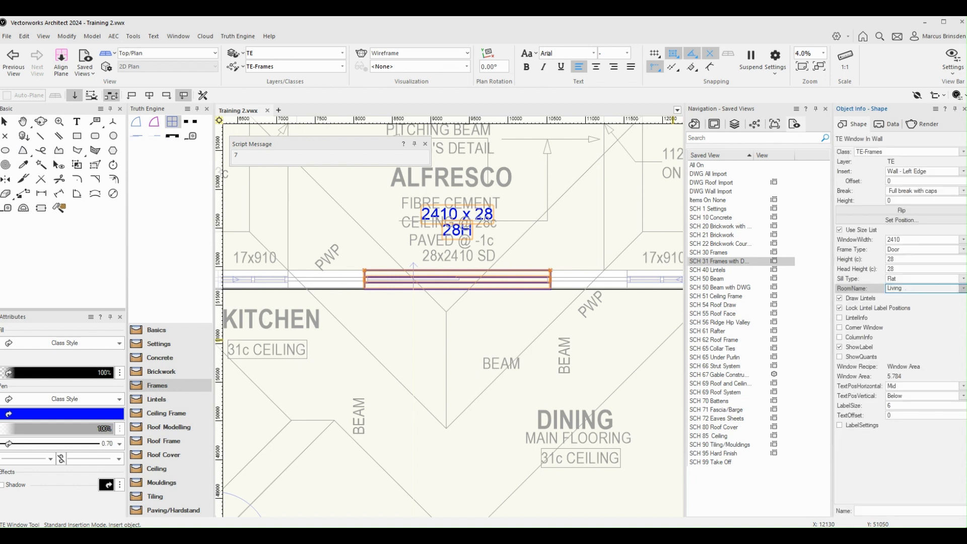
pyautogui.click(913, 429)
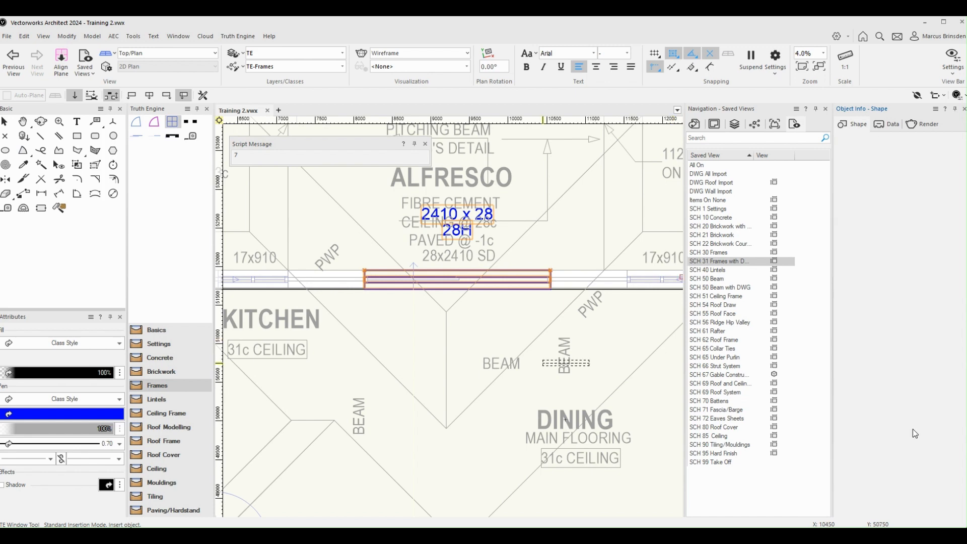
# Activate the SCH 20 Brickwork with DWG saved view and examine the Alfresco door opening in 3D.
pyautogui.doubleClick(732, 226)
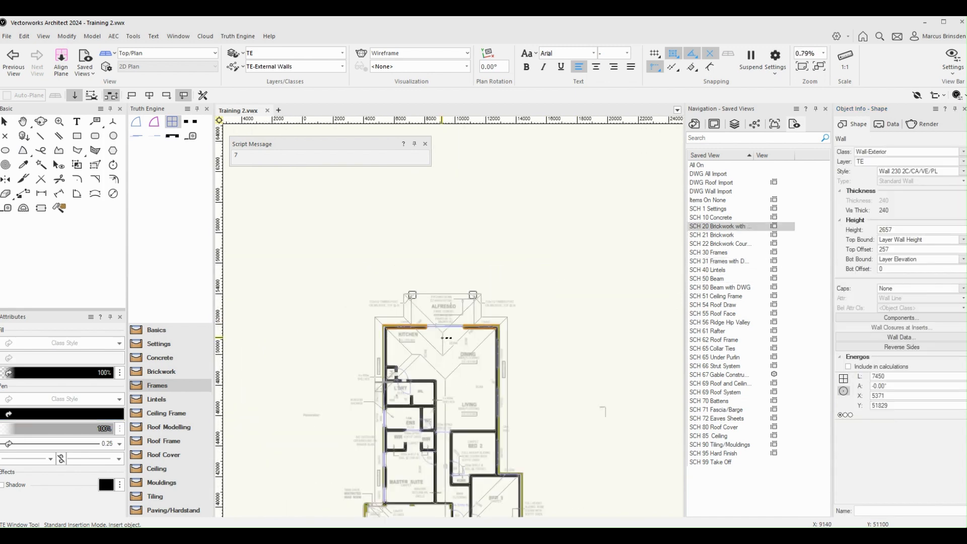
pyautogui.scroll(5, 446, 338)
pyautogui.scroll(-6, 439, 323)
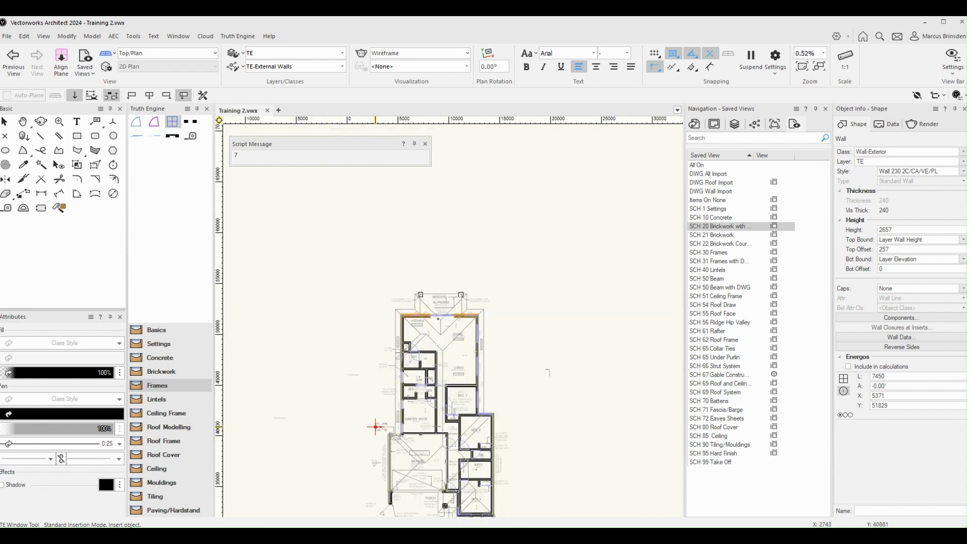
pyautogui.keyDown('ctrl'); pyautogui.moveTo(375, 427); pyautogui.dragTo(586, 200, button='middle'); pyautogui.keyUp('ctrl')
pyautogui.scroll(1, 488, 288)
pyautogui.scroll(3, 488, 289)
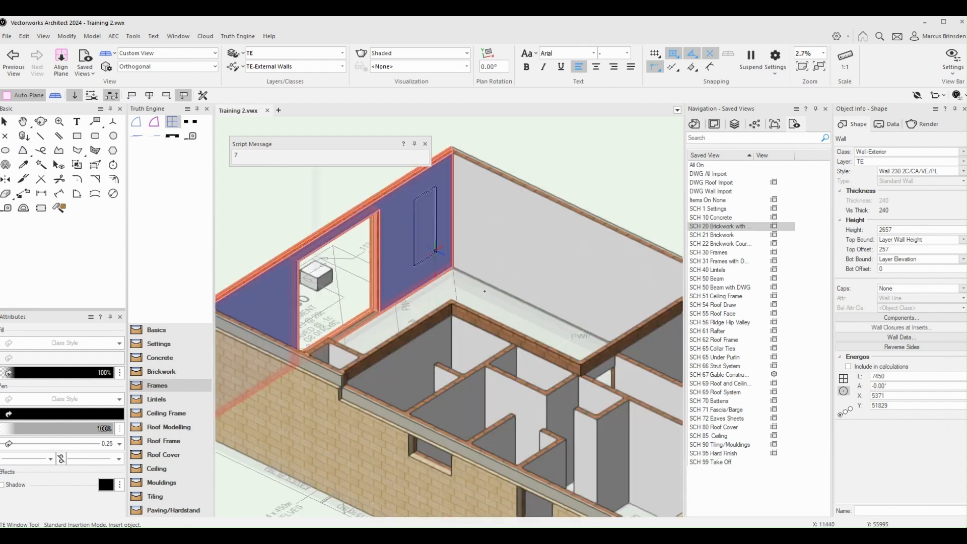
pyautogui.scroll(-3, 435, 251)
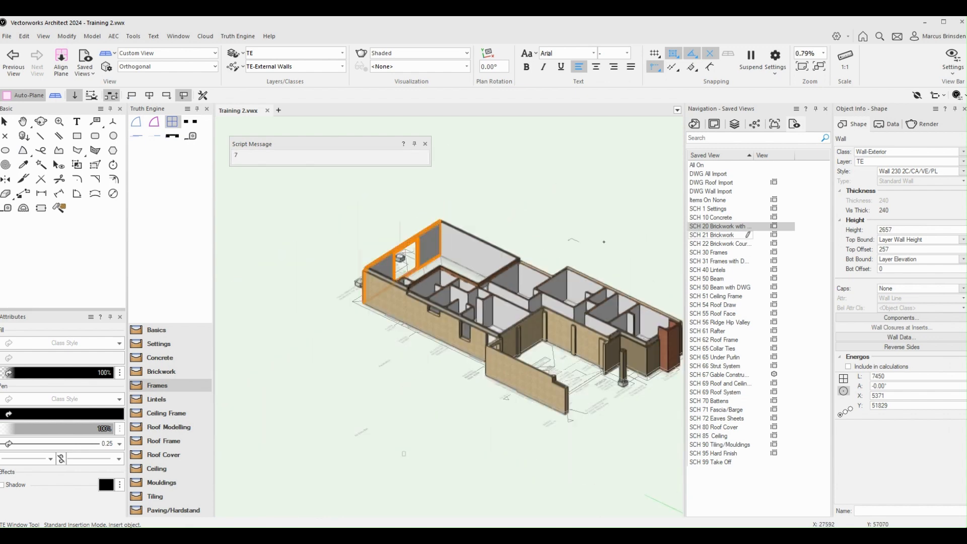
# Restore the plan view of the SCH 20 Brickwork with DWG saved view and bring the whole house into view.
pyautogui.click(721, 235)
pyautogui.doubleClick(727, 228)
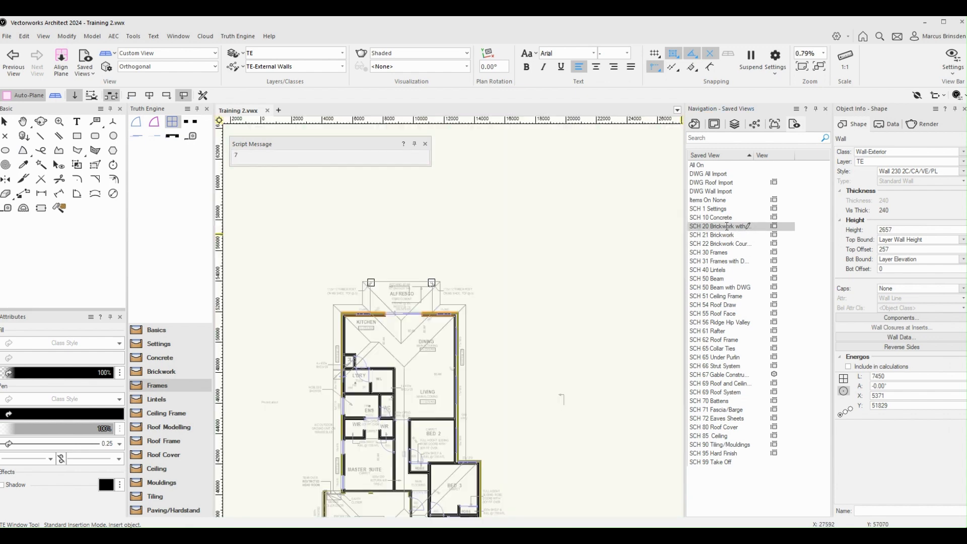
pyautogui.press('h')
pyautogui.moveTo(486, 408); pyautogui.dragTo(599, 239)
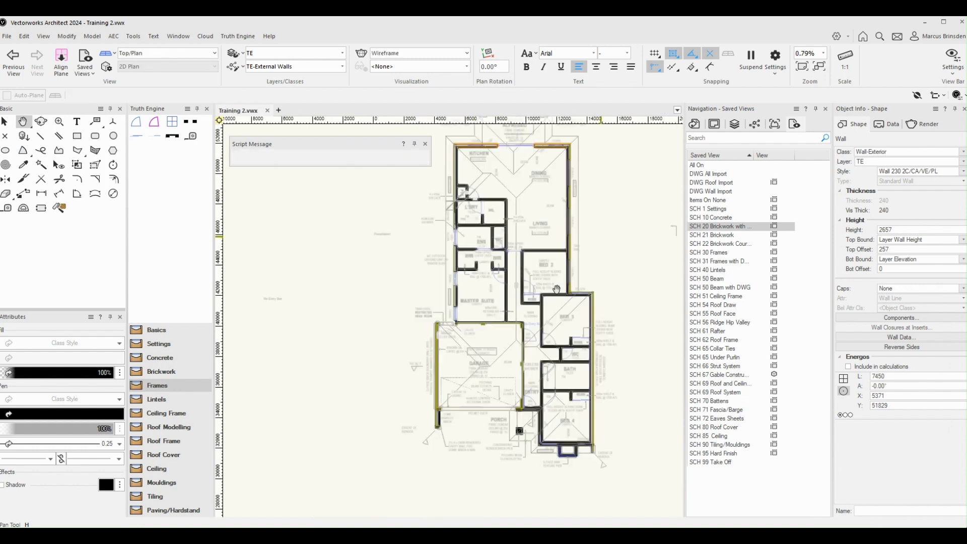
pyautogui.moveTo(556, 289); pyautogui.dragTo(555, 320, button='middle')
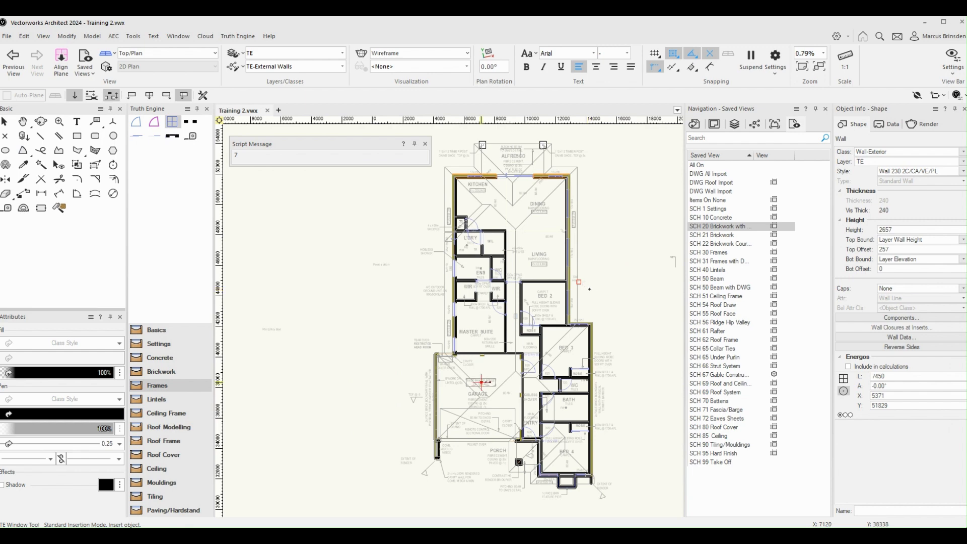
# Activate the SCH 31 Frames with DWG saved view and examine the frames around all external walls in plan and in 3D.
pyautogui.doubleClick(720, 261)
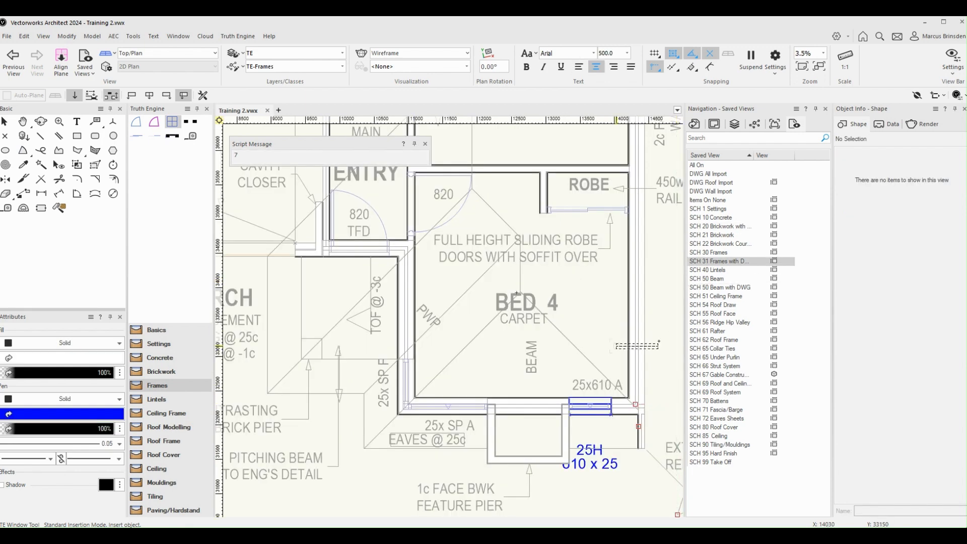
pyautogui.scroll(-3, 622, 321)
pyautogui.scroll(-2, 622, 321)
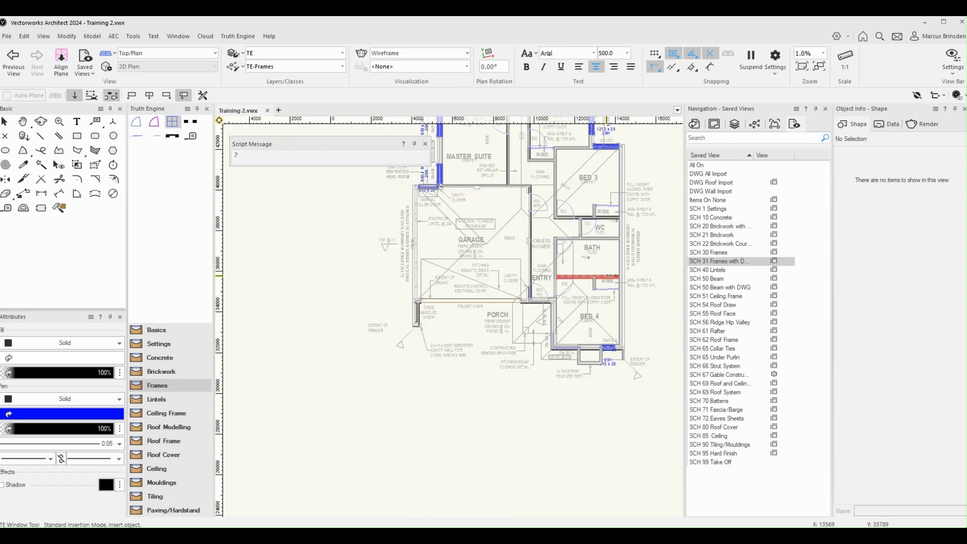
pyautogui.moveTo(611, 276); pyautogui.dragTo(596, 467, button='middle')
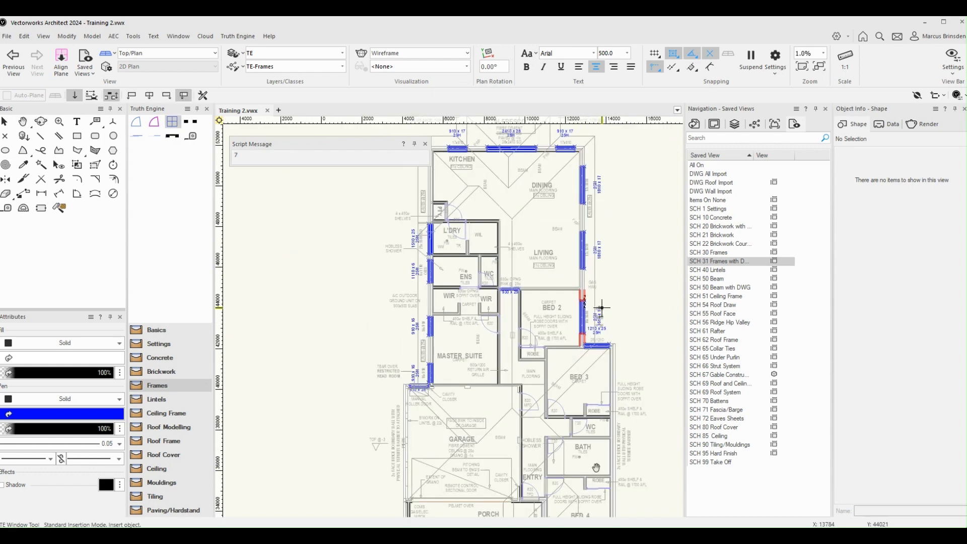
pyautogui.moveTo(601, 308); pyautogui.dragTo(615, 329, button='middle')
pyautogui.moveTo(616, 329)
pyautogui.mouseDown()
pyautogui.moveTo(611, 277)
pyautogui.moveTo(614, 326)
pyautogui.mouseUp()
pyautogui.scroll(3, 614, 326)
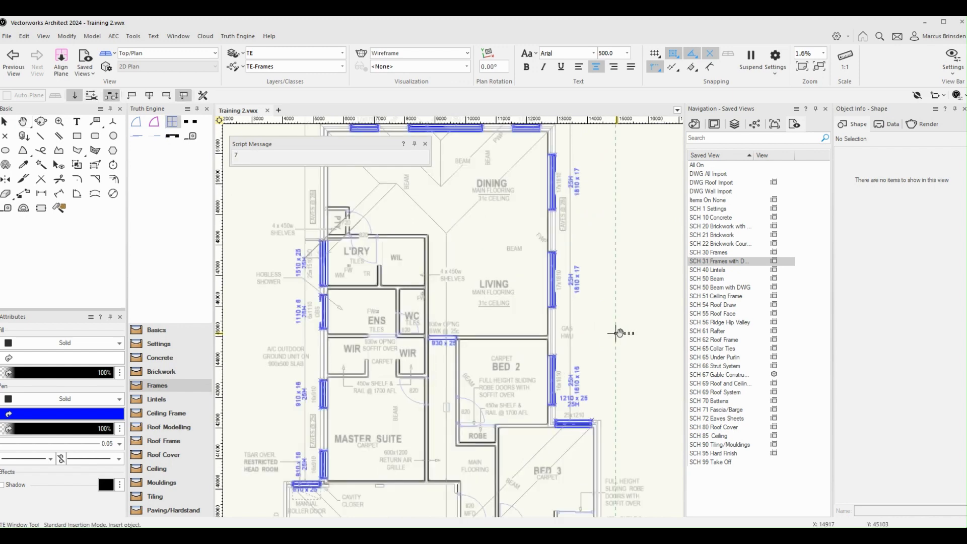
pyautogui.scroll(-3, 616, 333)
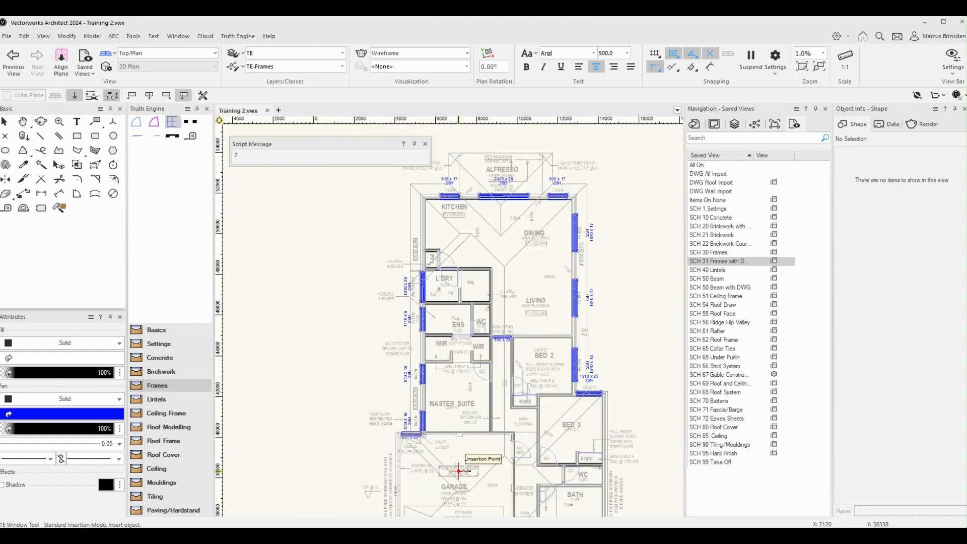
pyautogui.keyDown('ctrl'); pyautogui.moveTo(459, 471); pyautogui.dragTo(567, 268, button='middle'); pyautogui.keyUp('ctrl')
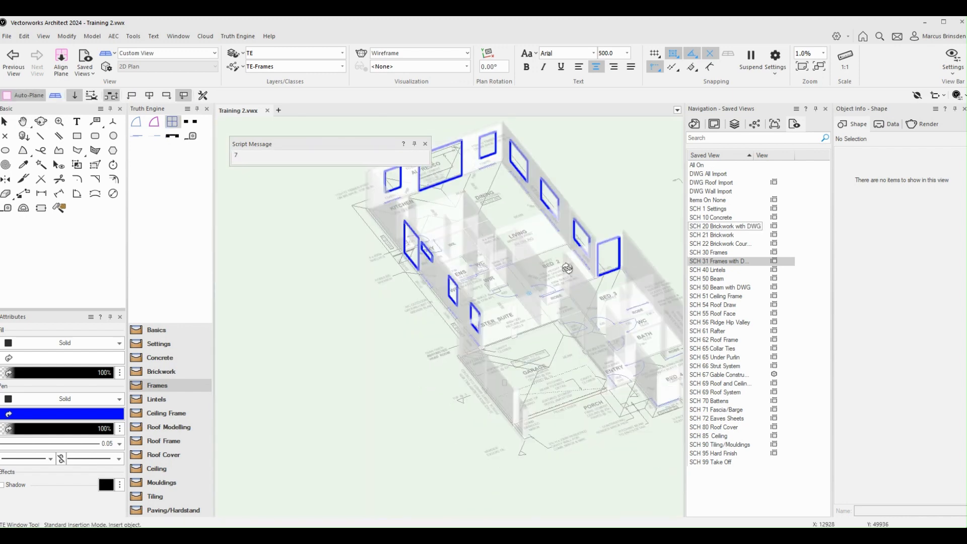
# Switch to the SCH 20 Brickwork with DWG saved view and examine the frame openings throughout the house in 3D.
pyautogui.doubleClick(720, 226)
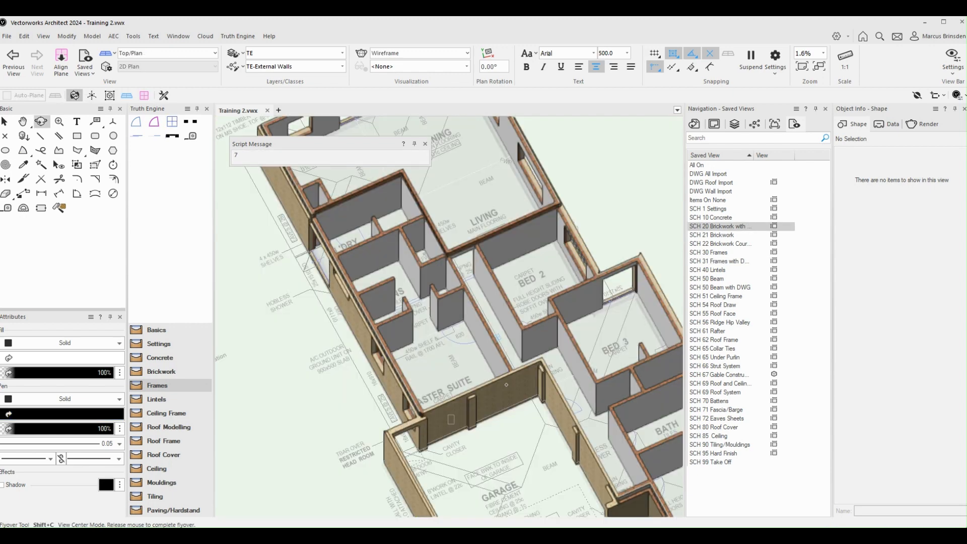
pyautogui.keyDown('ctrl'); pyautogui.moveTo(559, 327); pyautogui.dragTo(599, 295, button='middle'); pyautogui.keyUp('ctrl')
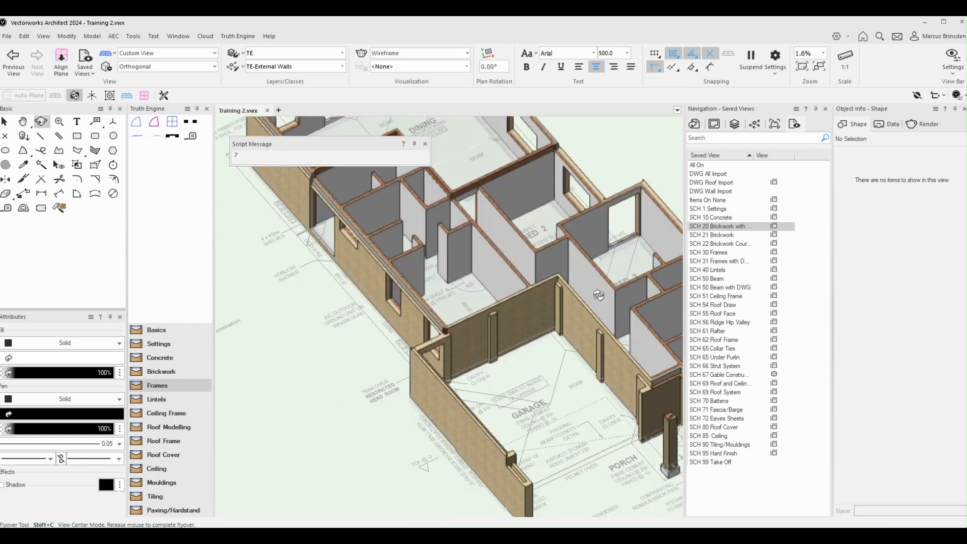
# Activate the SCH 31 Frames with DWG saved view at the Bed 4 corner beside the porch.
pyautogui.scroll(-2, 552, 300)
pyautogui.moveTo(538, 340); pyautogui.dragTo(519, 320, button='middle')
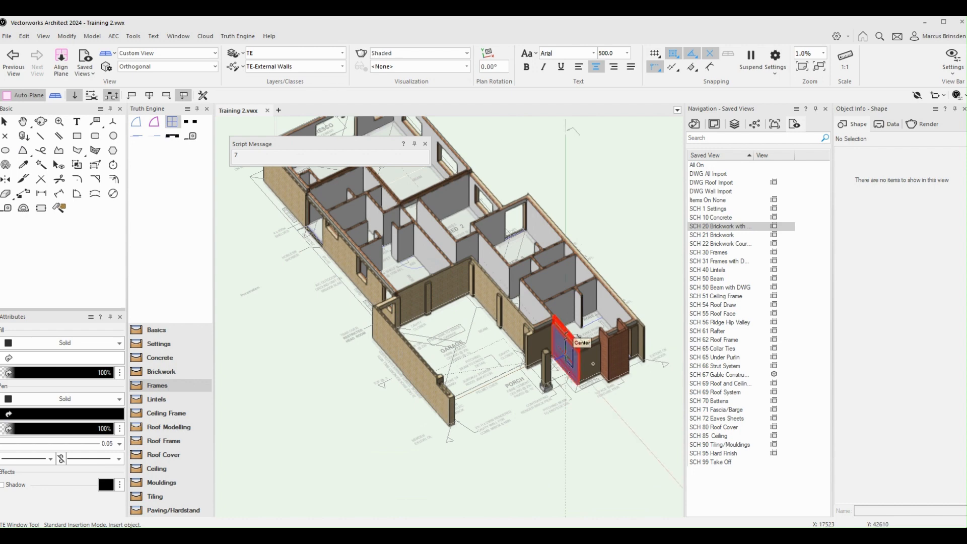
pyautogui.doubleClick(744, 262)
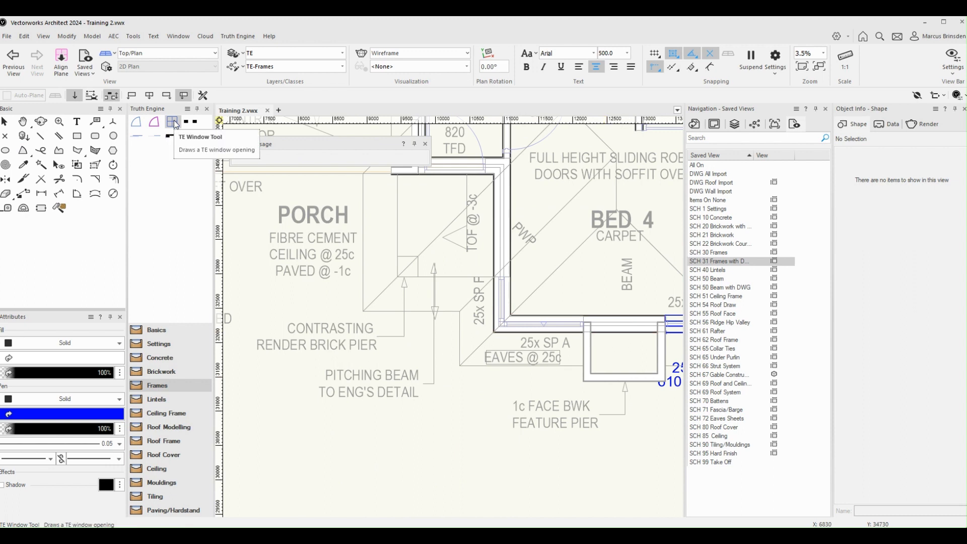
pyautogui.scroll(2, 552, 302)
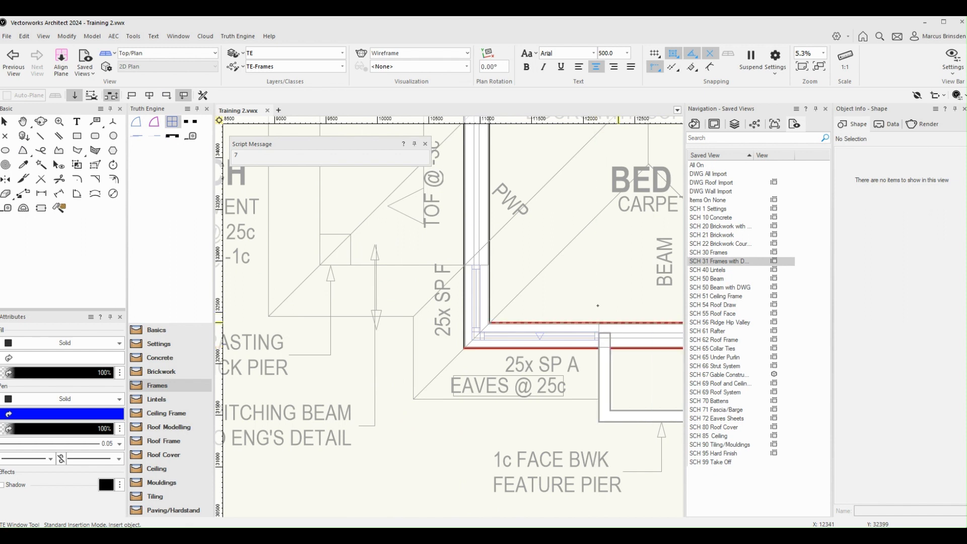
# Select the two external walls meeting at the Bed 4 corner beside the porch and send them to the front.
pyautogui.press('x')
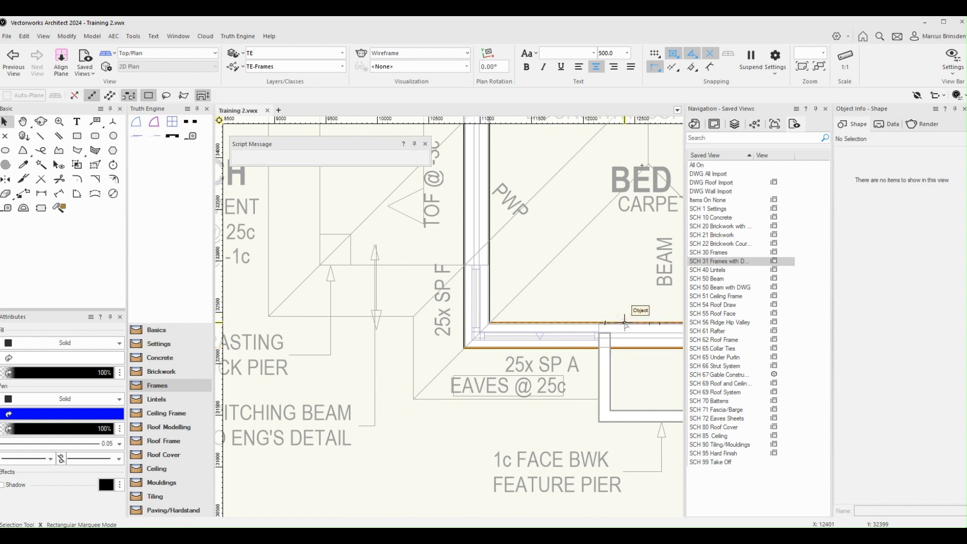
pyautogui.click(625, 323)
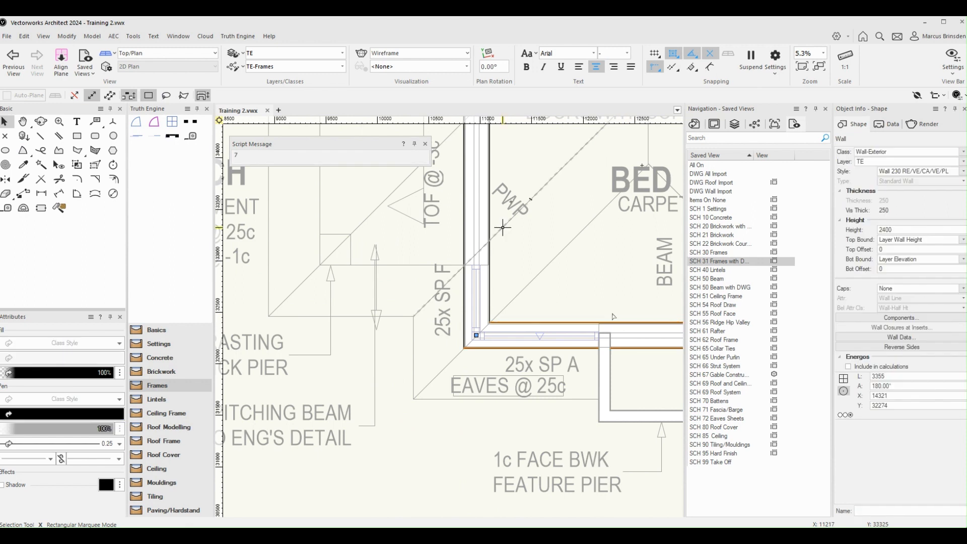
pyautogui.keyDown('shift'); pyautogui.click(488, 221); pyautogui.keyUp('shift')
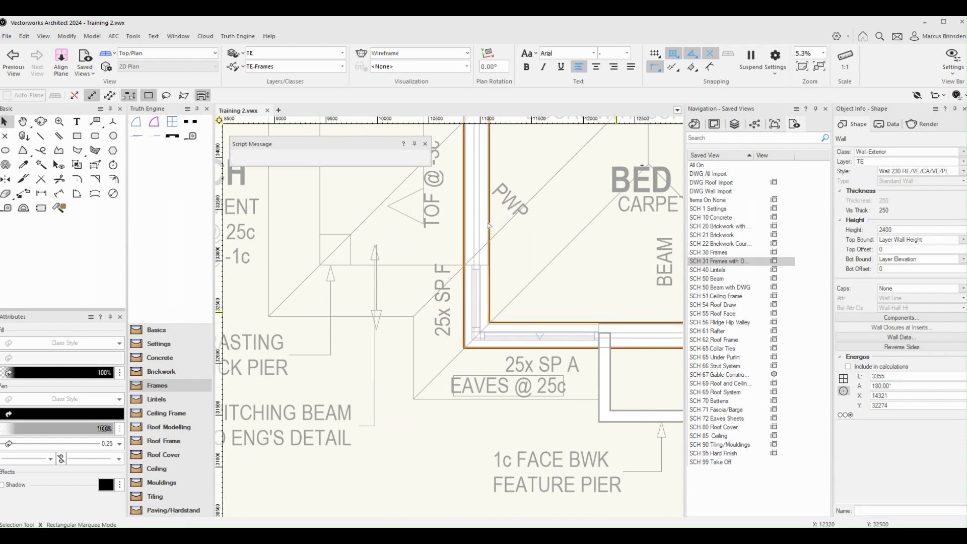
pyautogui.rightClick(620, 324)
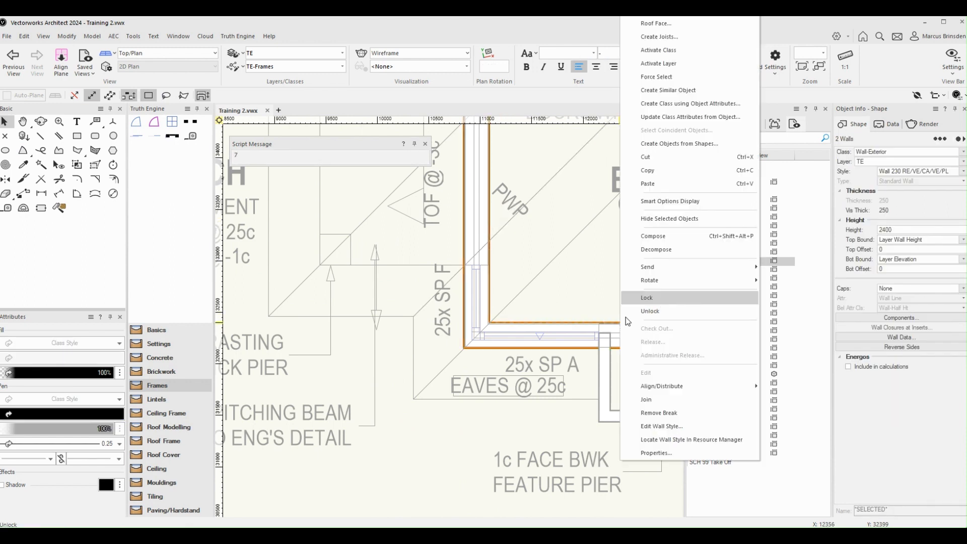
pyautogui.moveTo(651, 272)
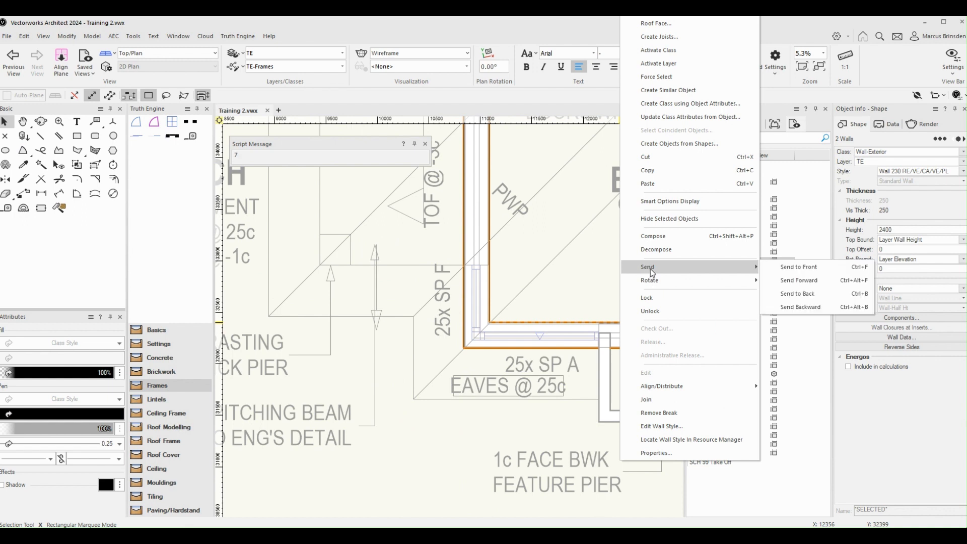
pyautogui.click(799, 267)
pyautogui.click(448, 455)
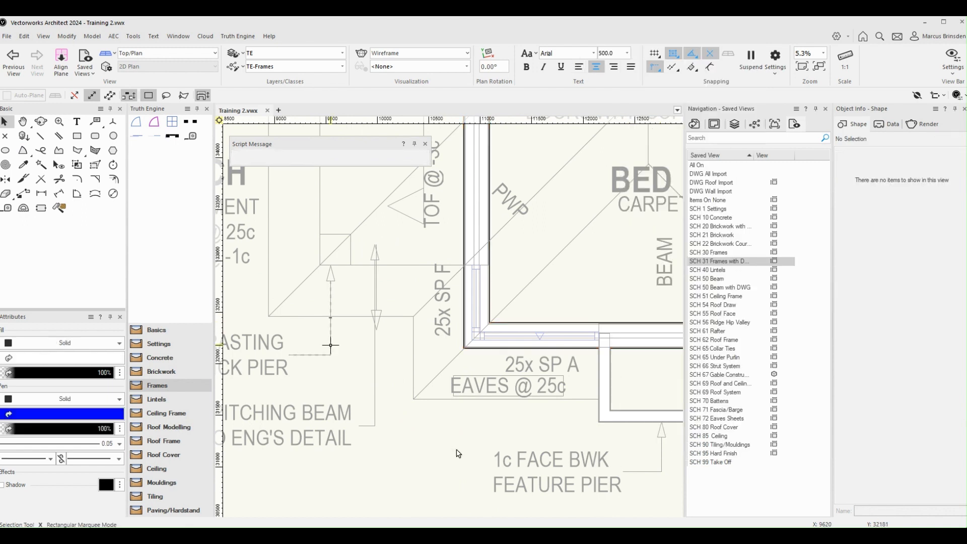
# Insert a TE window in Bed 4's front wall, running from the feature pier towards the porch corner.
pyautogui.click(172, 121)
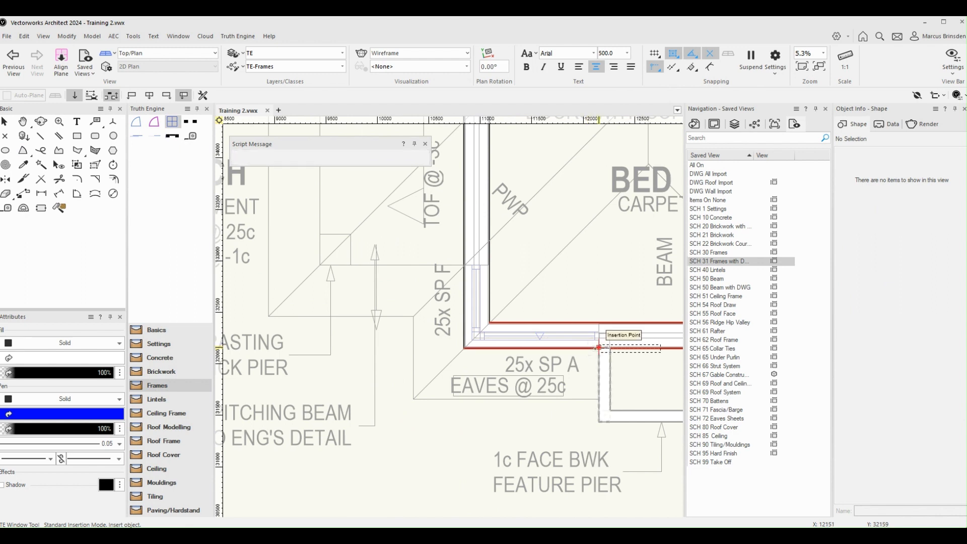
pyautogui.click(599, 347)
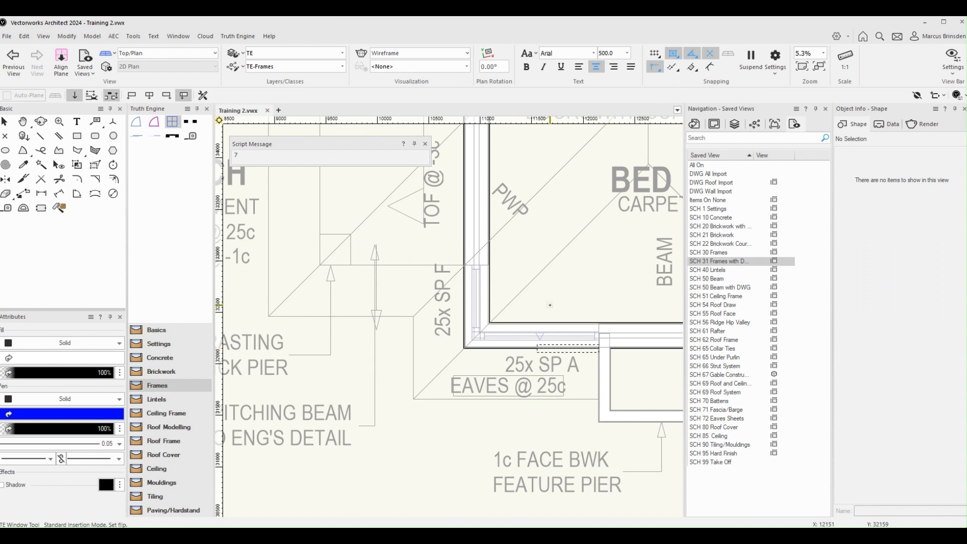
pyautogui.click(550, 305)
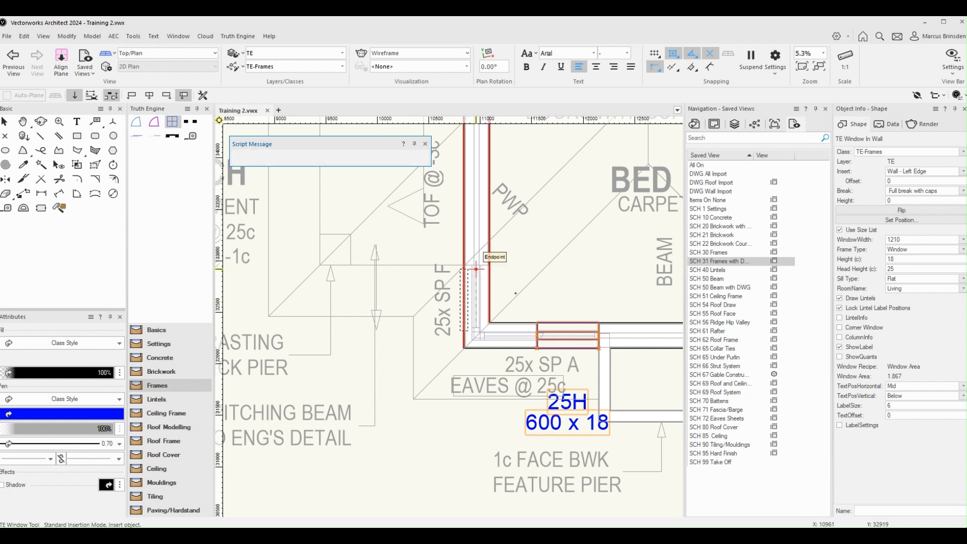
# Insert a second TE window in Bed 4's porch-side wall, running from the opening's far end towards the corner.
pyautogui.scroll(4, 476, 268)
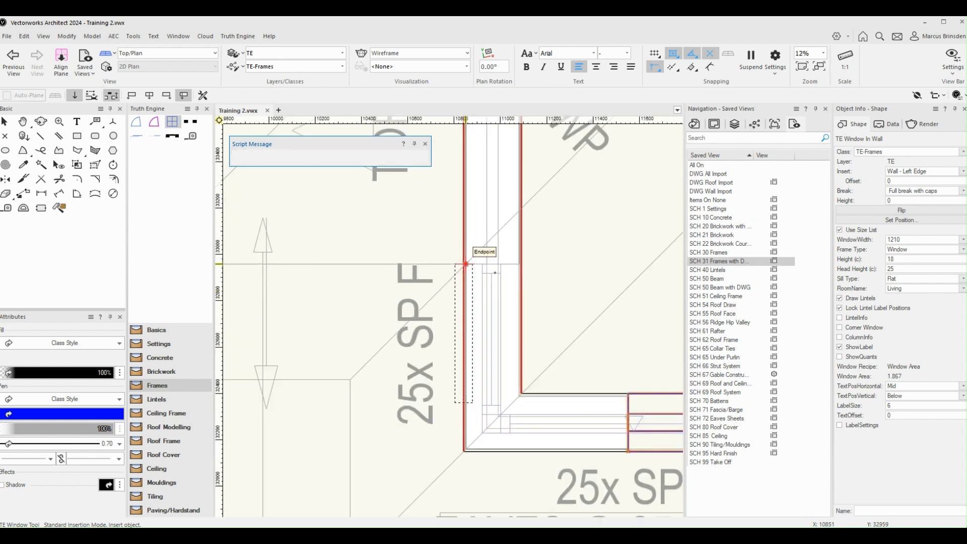
pyautogui.click(465, 264)
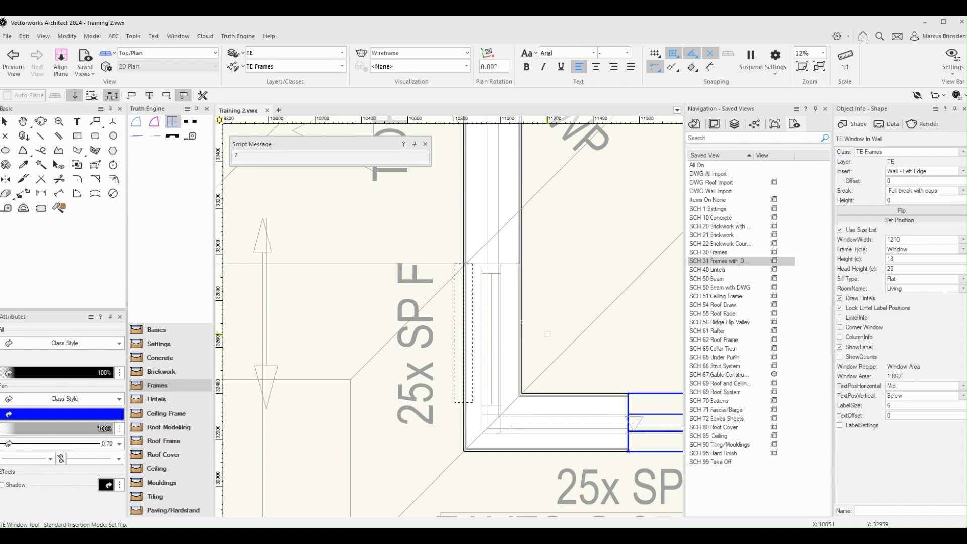
pyautogui.click(547, 334)
pyautogui.scroll(-2, 549, 333)
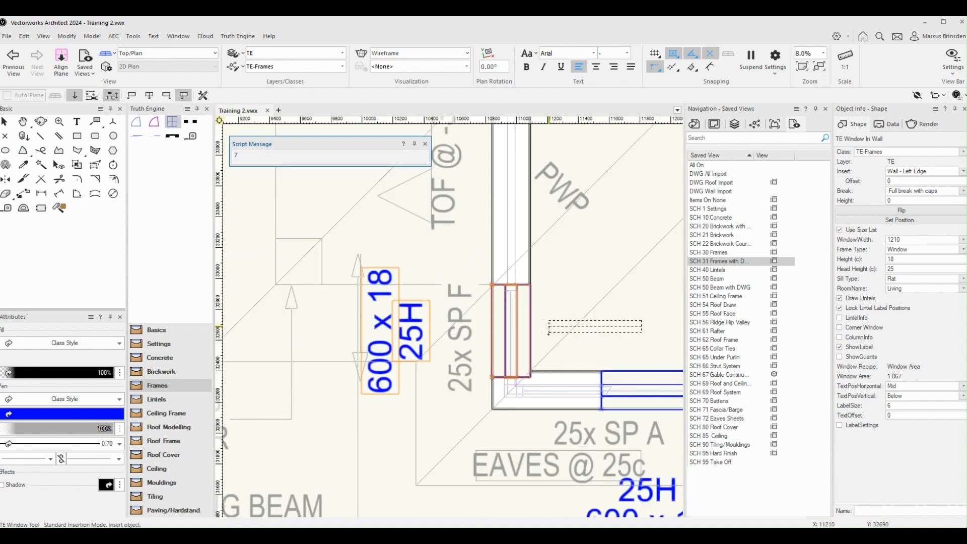
pyautogui.scroll(-1, 548, 333)
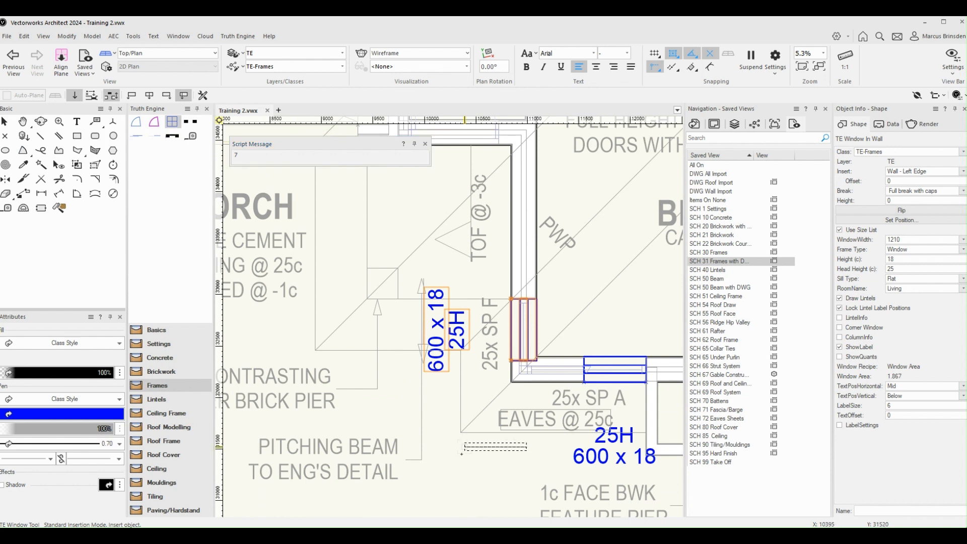
pyautogui.press('Escape')
pyautogui.press('x')
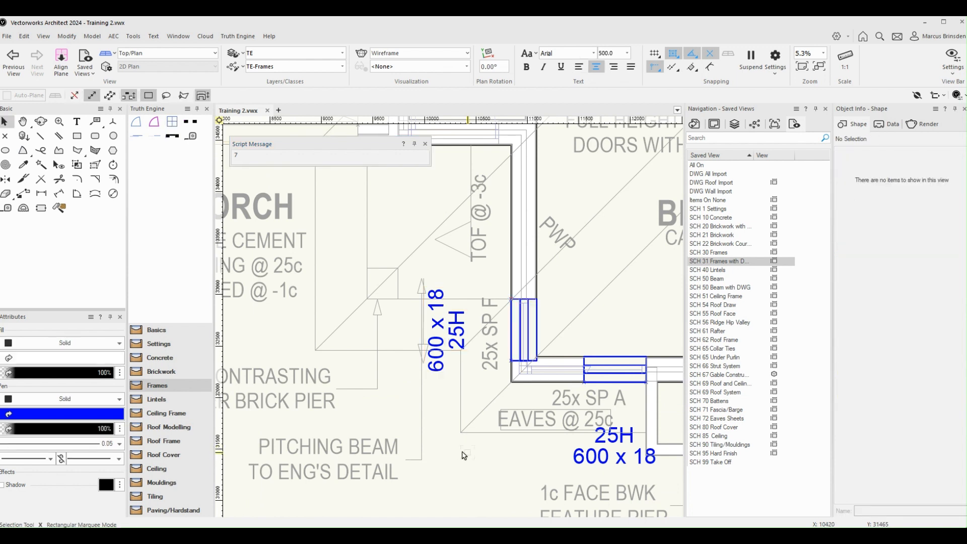
# Select both windows at the Bed 4 corner and turn on their Corner Window option.
pyautogui.click(525, 328)
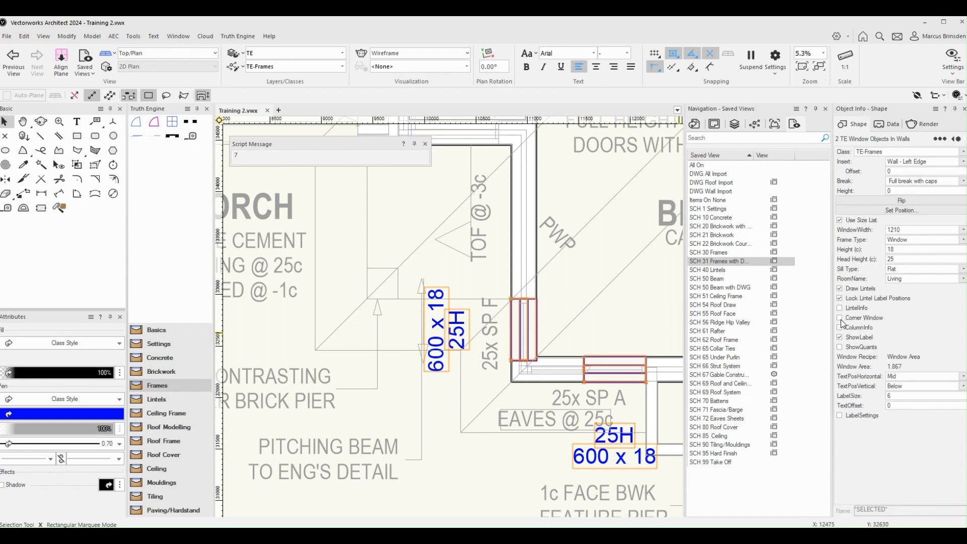
pyautogui.click(840, 318)
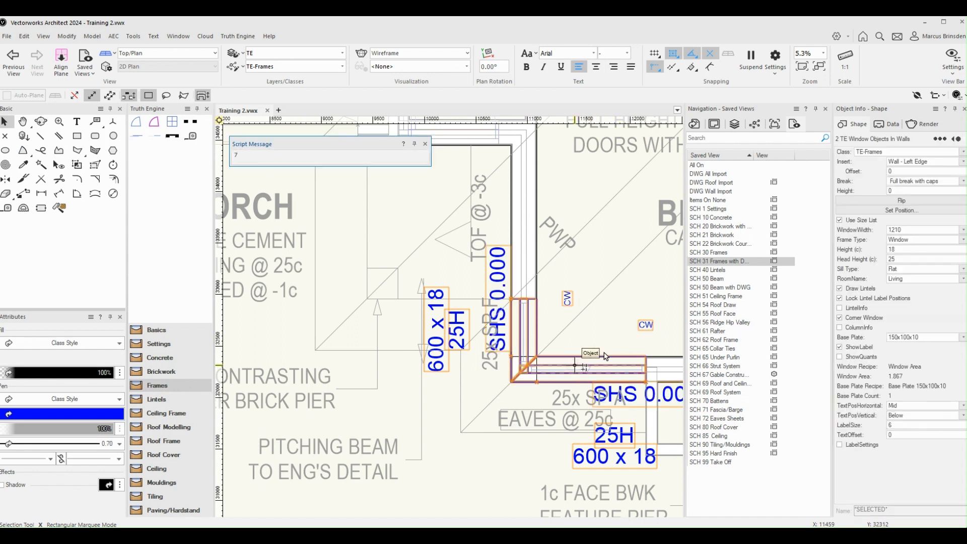
pyautogui.scroll(3, 575, 366)
pyautogui.scroll(-3, 574, 366)
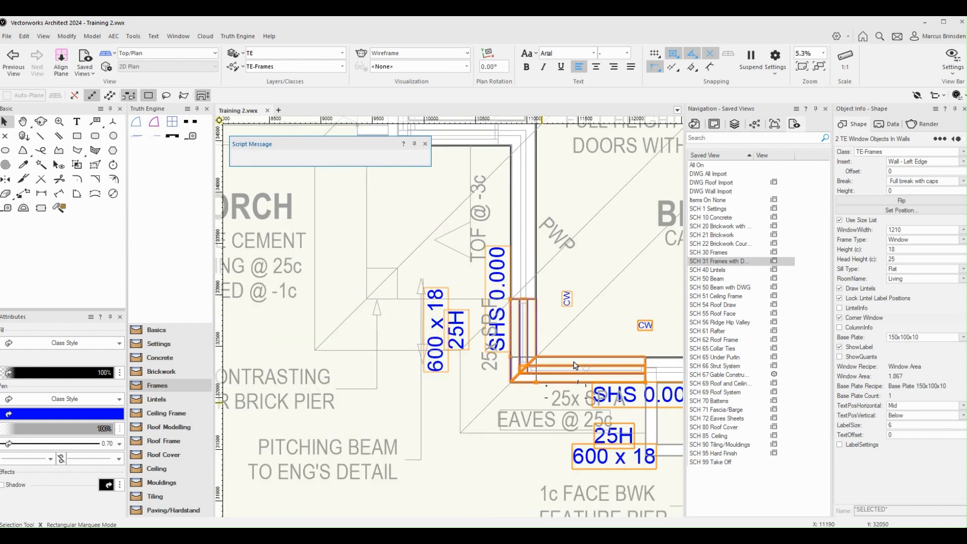
# Examine the Bed 4 corner window in 3D, first with its frames and again in the SCH 20 Brickwork with DWG saved view.
pyautogui.keyDown('ctrl'); pyautogui.moveTo(508, 463); pyautogui.dragTo(559, 340, button='middle'); pyautogui.keyUp('ctrl')
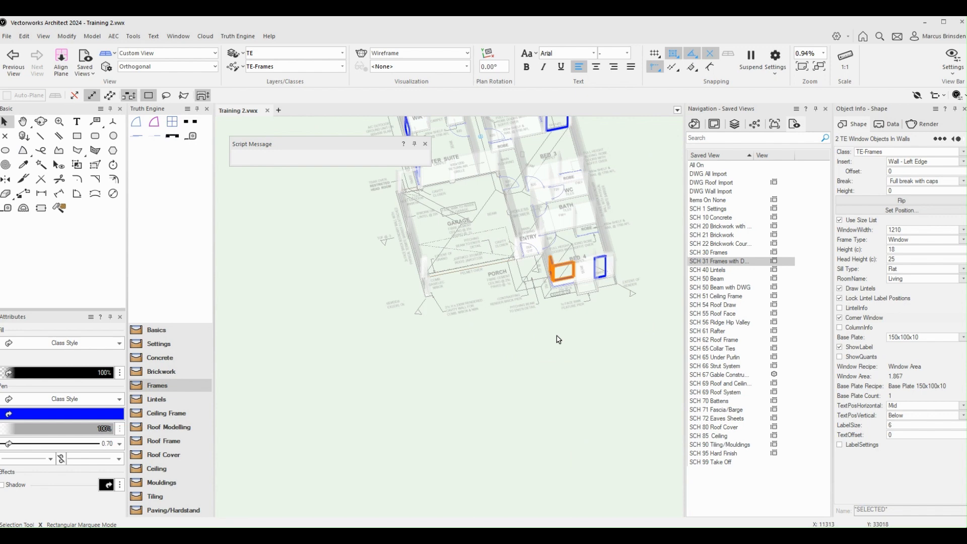
pyautogui.scroll(2, 555, 294)
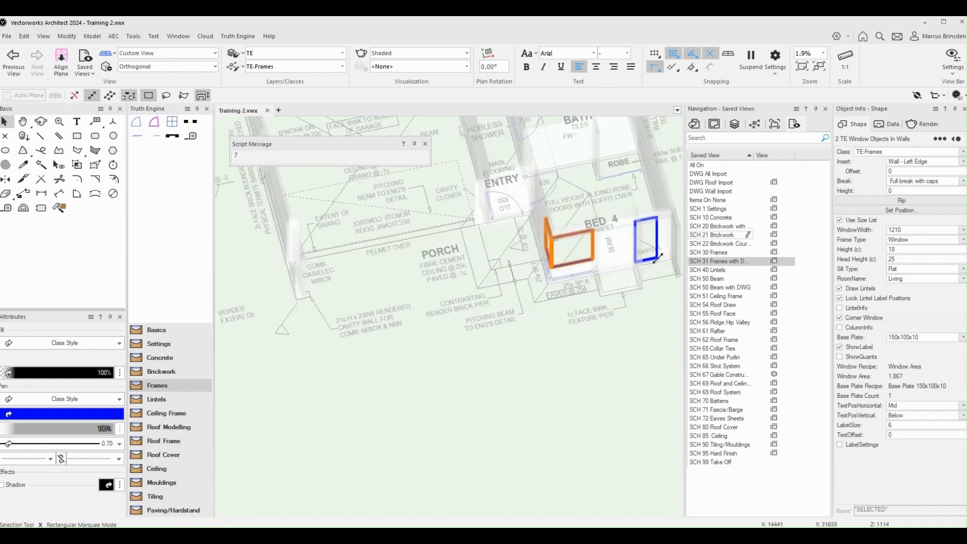
pyautogui.click(726, 230)
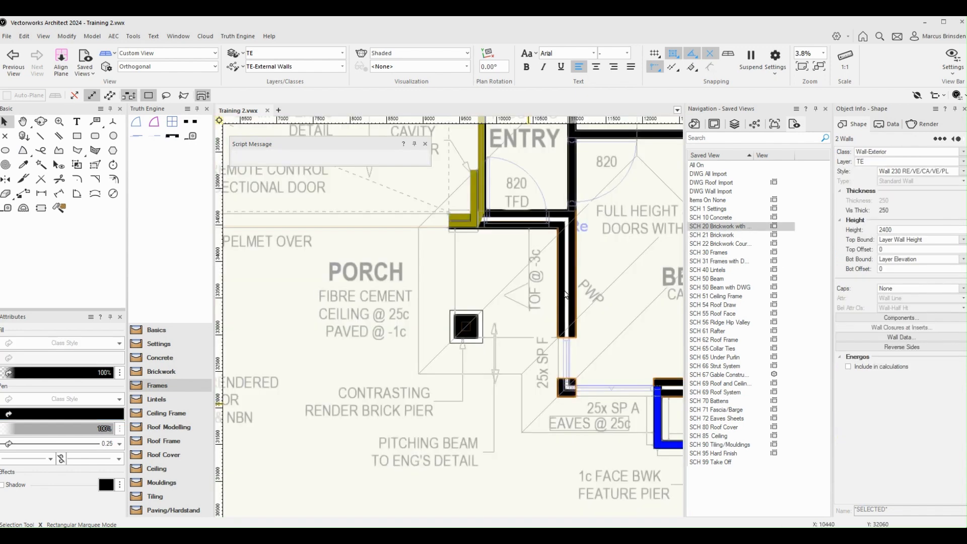
pyautogui.keyDown('ctrl'); pyautogui.moveTo(522, 404); pyautogui.dragTo(559, 449, button='middle'); pyautogui.keyUp('ctrl')
pyautogui.scroll(1, 591, 297)
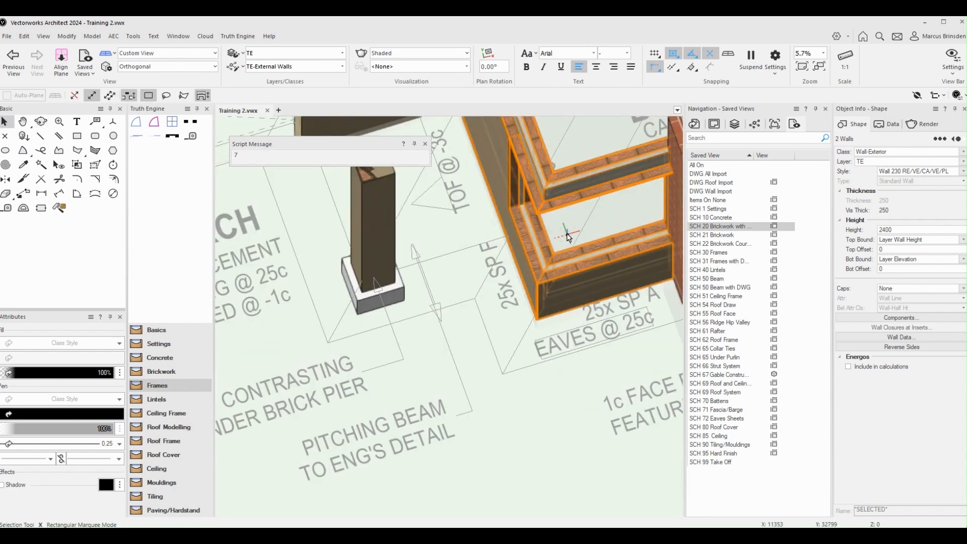
pyautogui.scroll(-1, 576, 254)
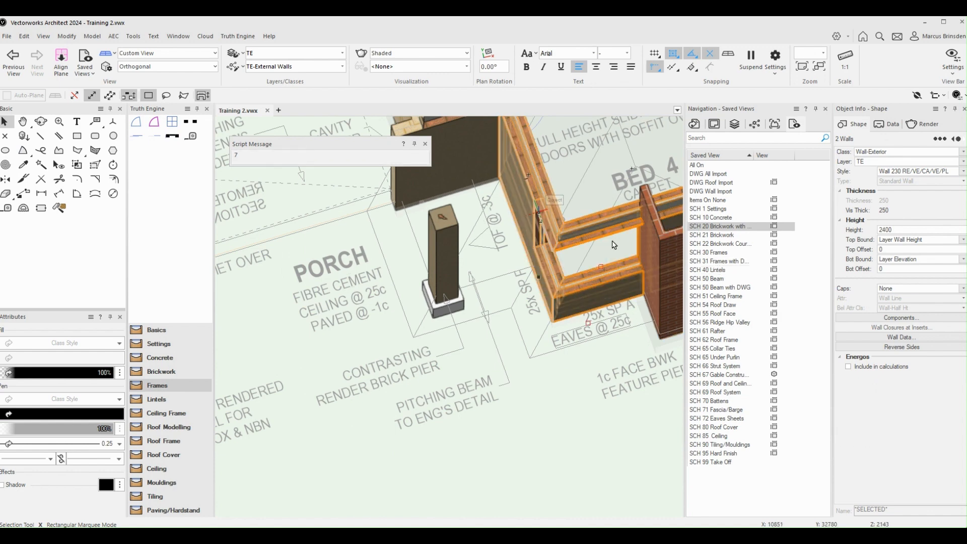
pyautogui.doubleClick(547, 242)
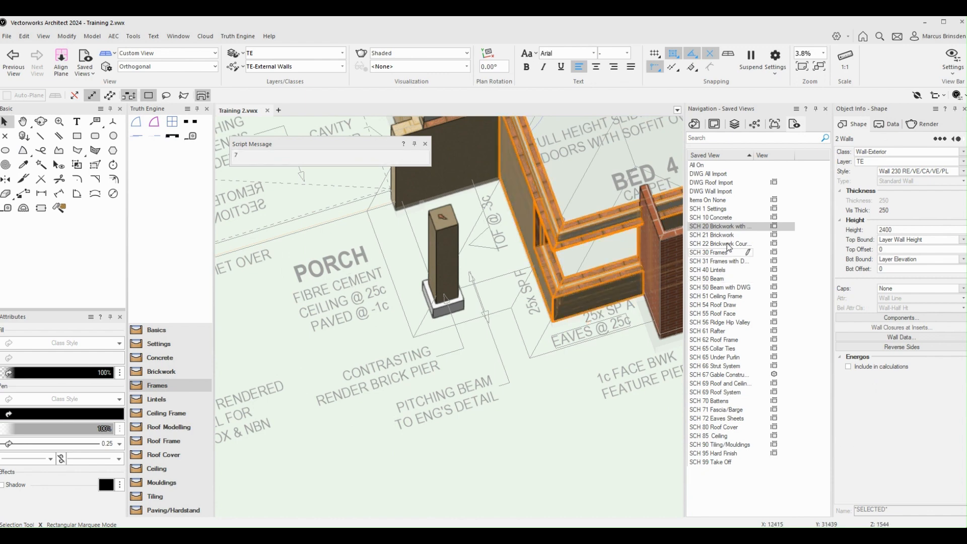
# Restore the SCH 31 Frames with DWG saved view and move the front window's CW point to the far outer end of the porch-side window.
pyautogui.doubleClick(725, 260)
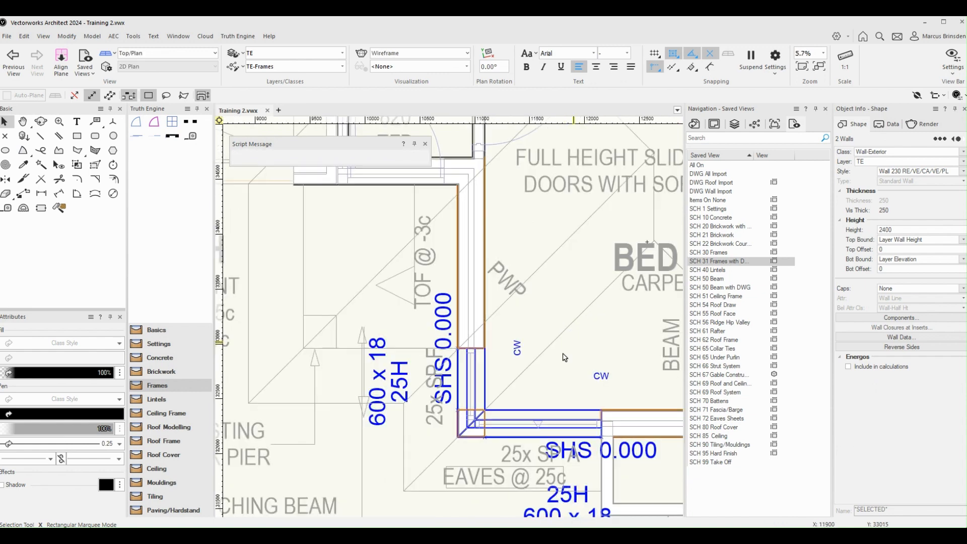
pyautogui.click(580, 354)
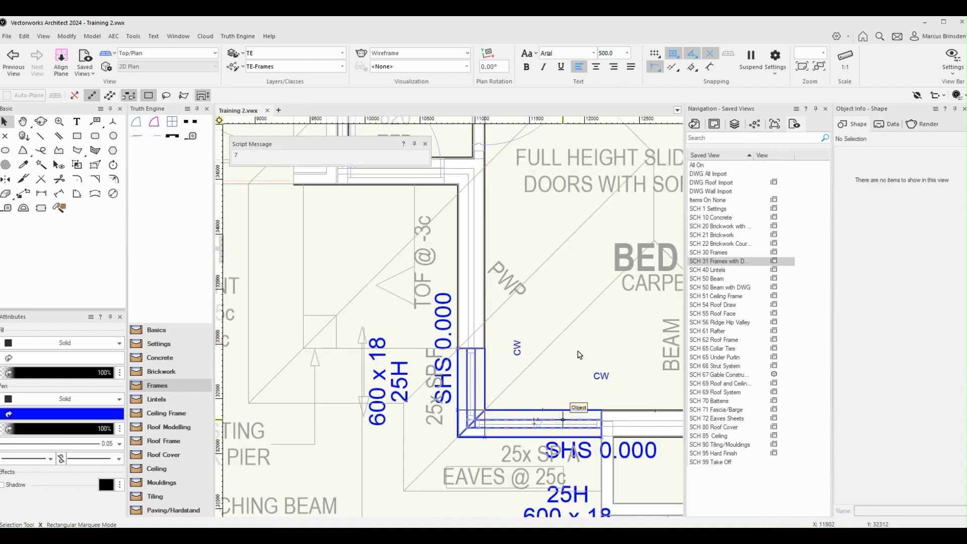
pyautogui.click(560, 373)
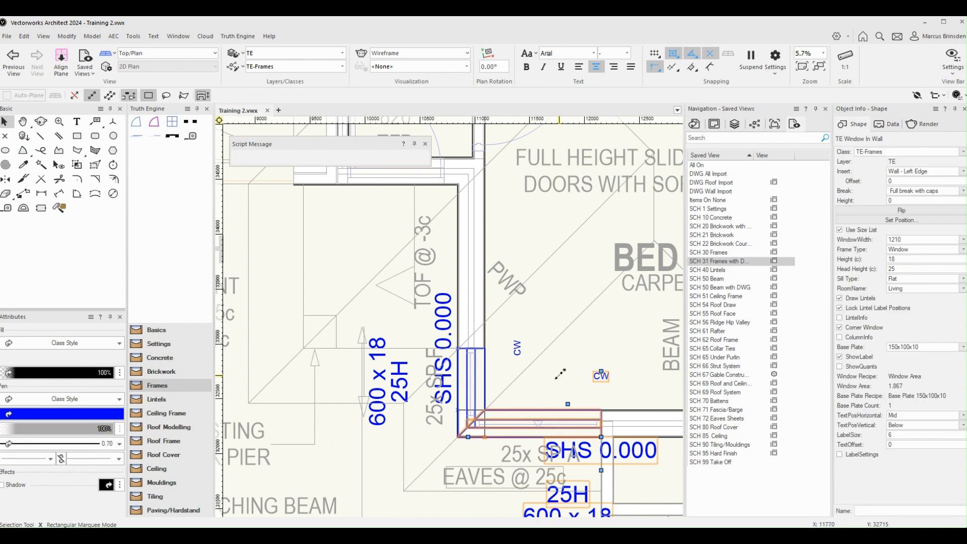
pyautogui.moveTo(560, 374); pyautogui.dragTo(550, 305, button='middle')
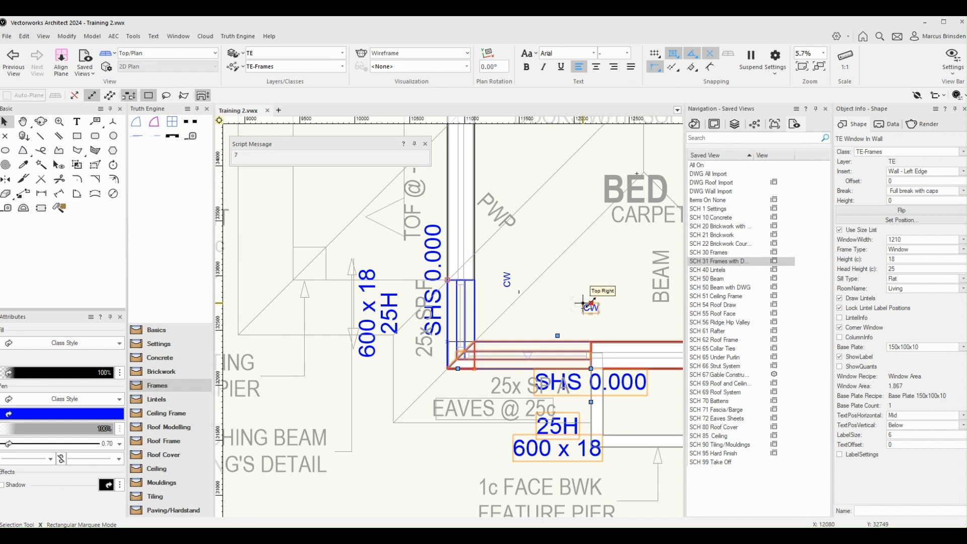
pyautogui.scroll(2, 447, 277)
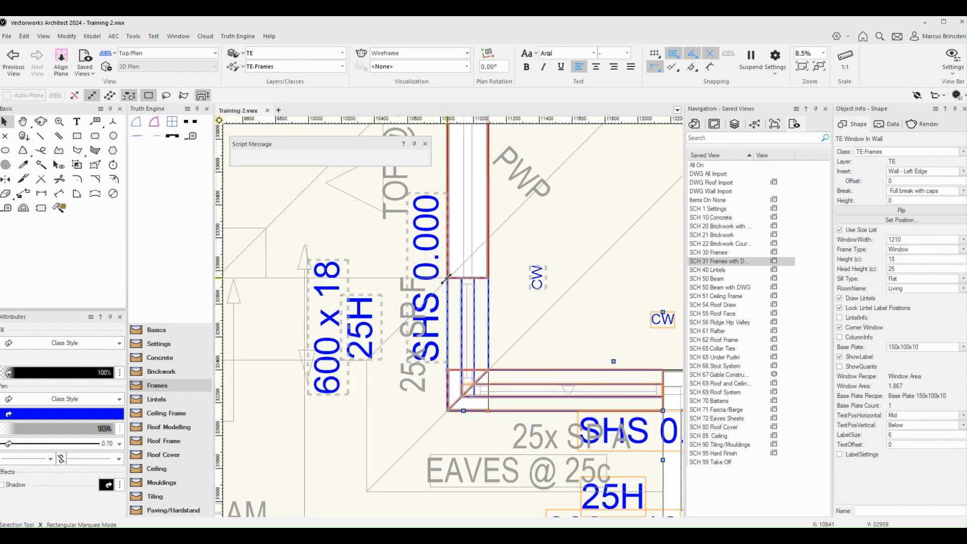
pyautogui.click(447, 276)
pyautogui.scroll(-2, 617, 325)
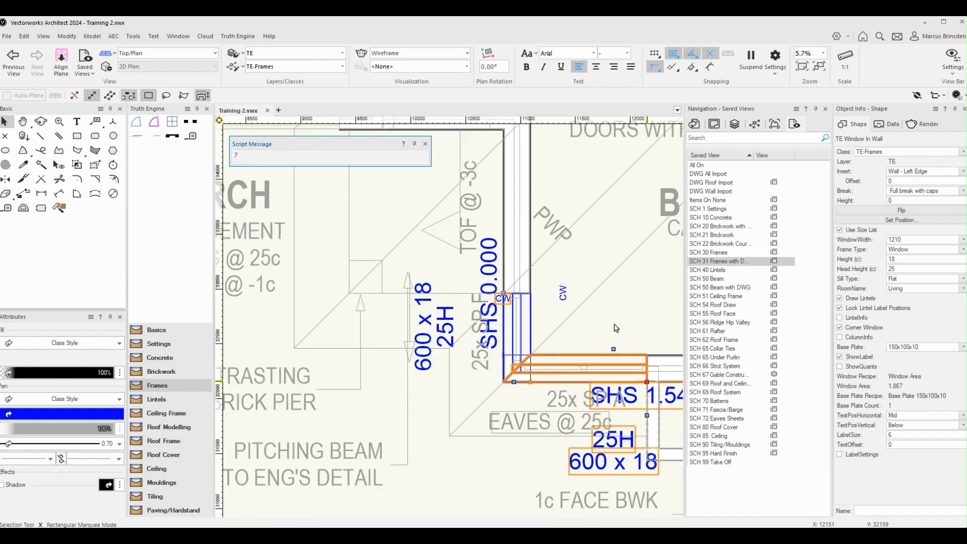
pyautogui.doubleClick(648, 382)
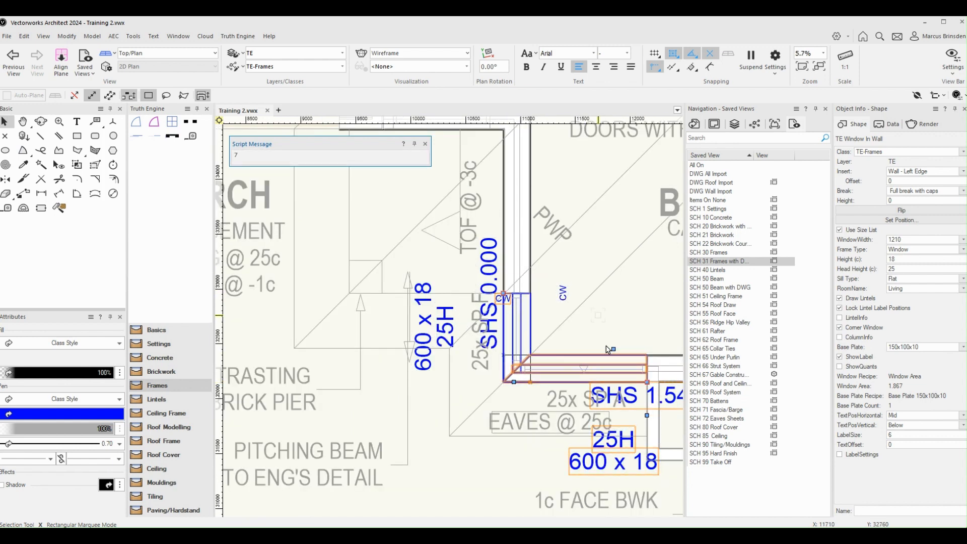
# Move the porch-side window's CW point to the far outer end of the front window at the Bed 4 corner.
pyautogui.click(569, 293)
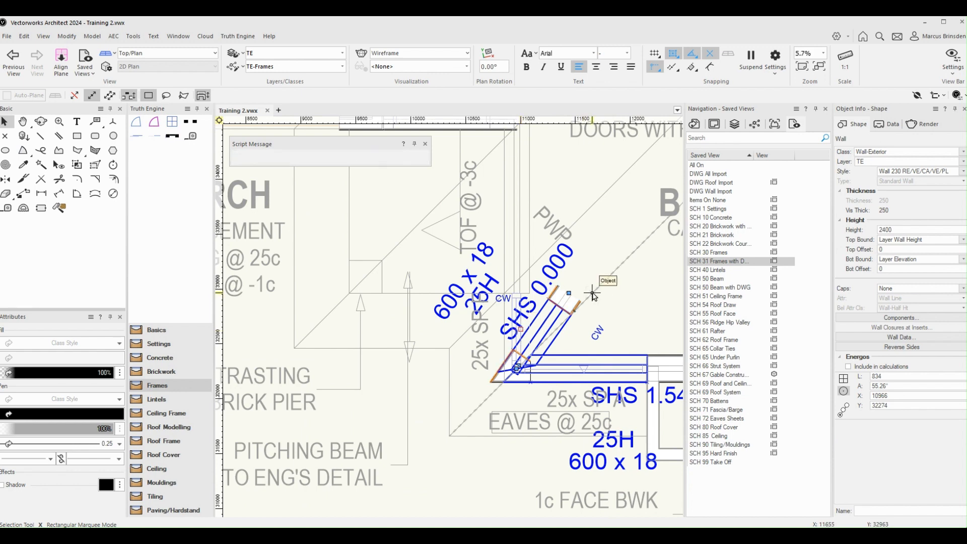
pyautogui.hotkey('ctrl', 'z')
pyautogui.click(569, 293)
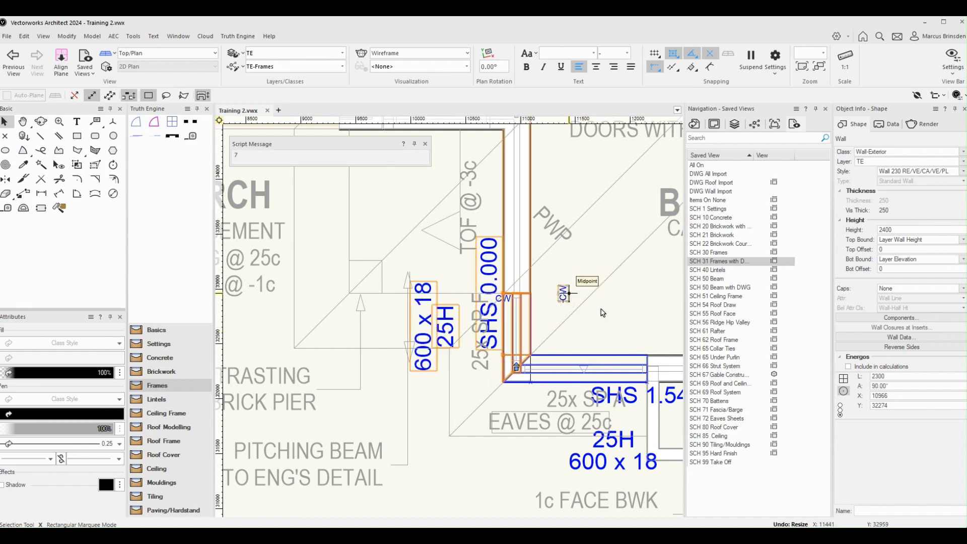
pyautogui.click(570, 293)
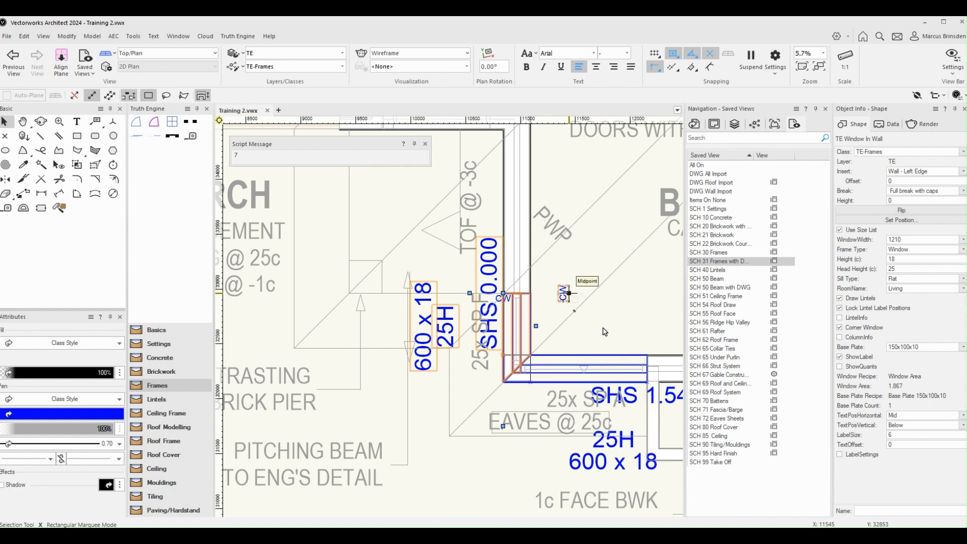
pyautogui.click(569, 293)
pyautogui.moveTo(569, 294); pyautogui.dragTo(647, 382)
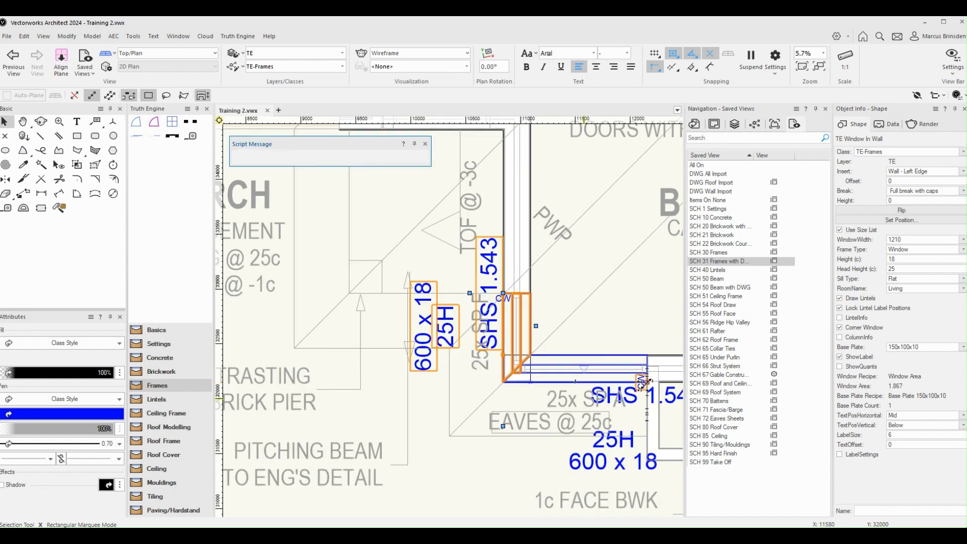
pyautogui.click(467, 480)
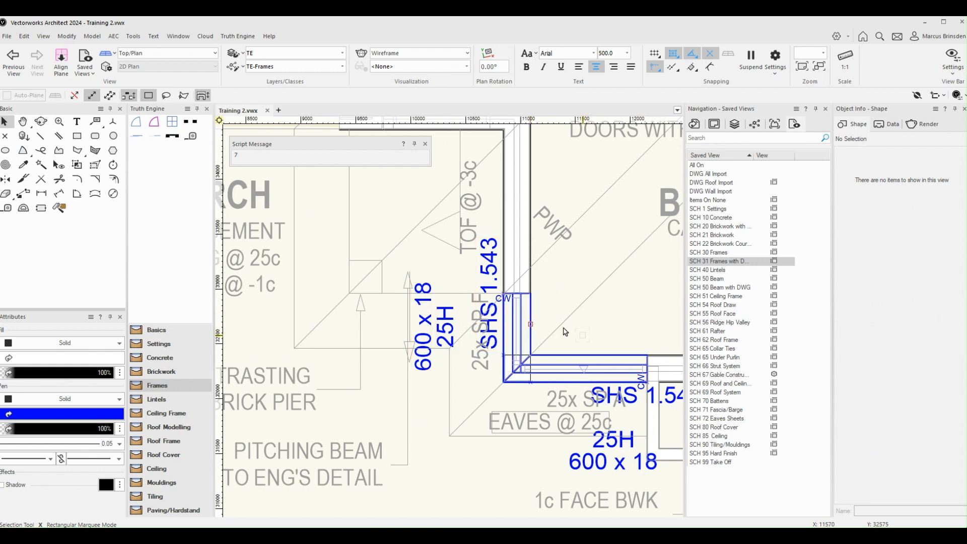
# Restore the SCH 40 Lintels saved view and turn off Draw Lintels for the porch-side window at the Bed 4 corner.
pyautogui.moveTo(566, 332); pyautogui.dragTo(522, 331, button='middle')
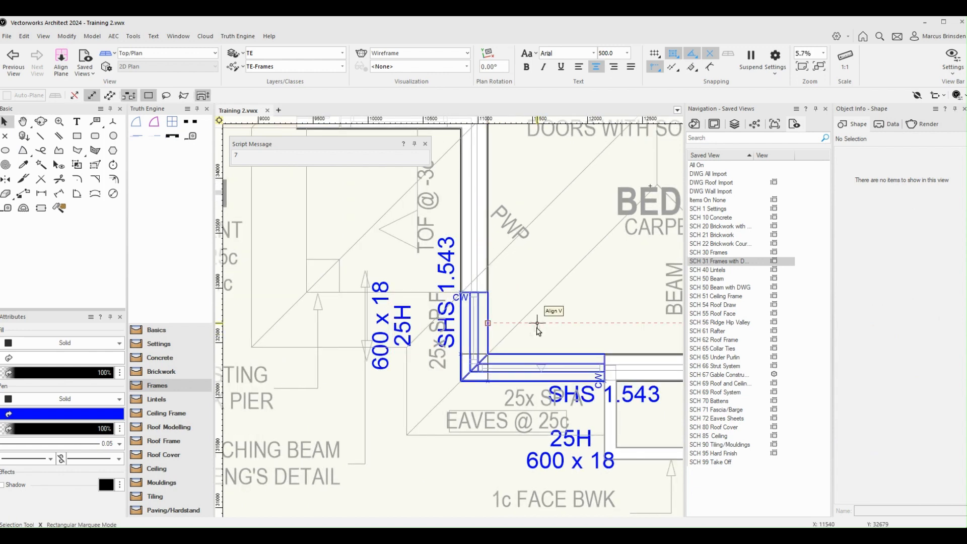
pyautogui.click(713, 270)
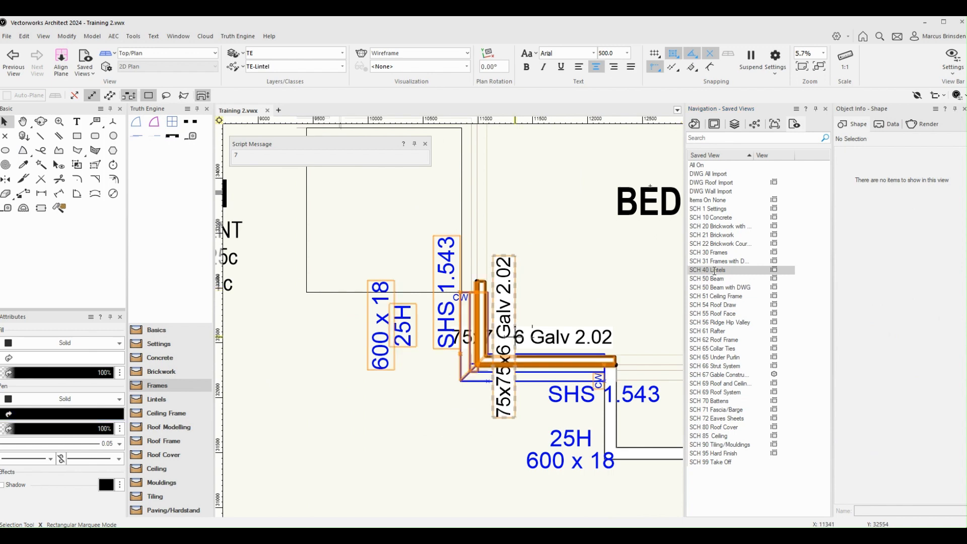
pyautogui.scroll(2, 532, 326)
pyautogui.scroll(-2, 451, 360)
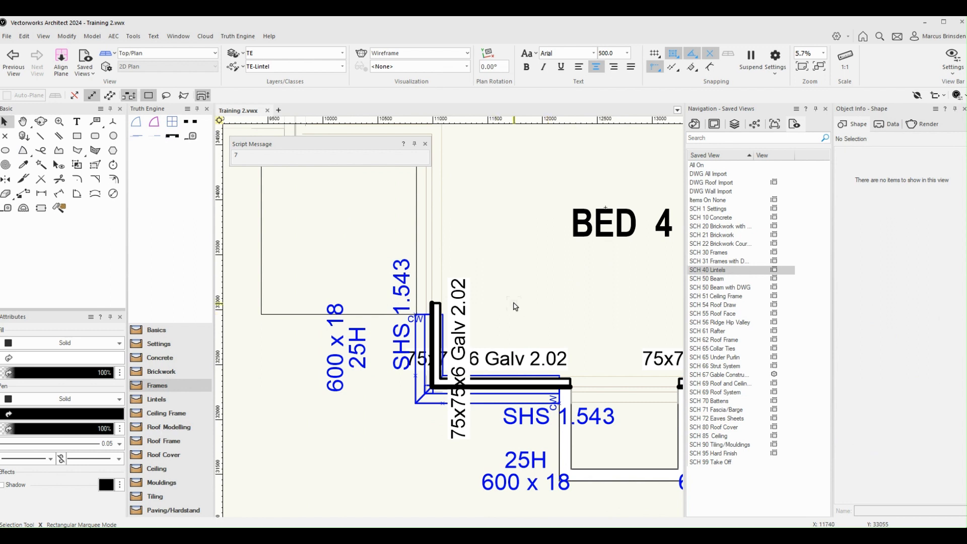
pyautogui.click(416, 388)
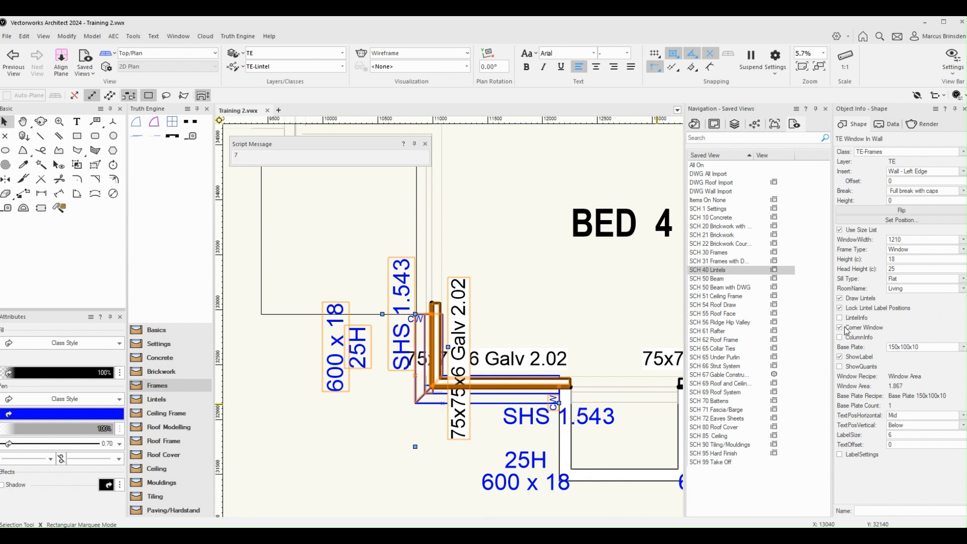
pyautogui.click(839, 299)
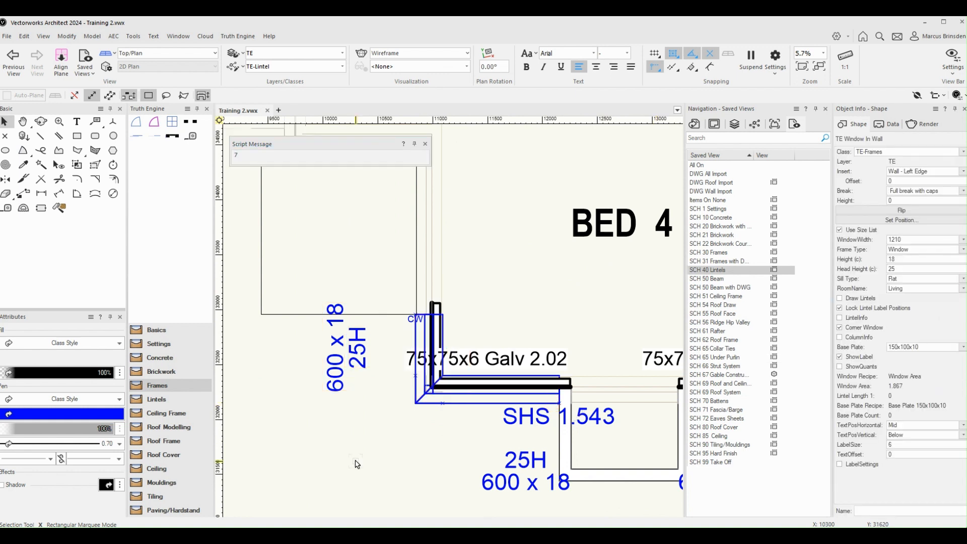
pyautogui.click(356, 464)
# Inspect the front window's corner lintel at Bed 4 and the lintels across the surrounding rooms.
pyautogui.scroll(2, 483, 378)
pyautogui.click(487, 390)
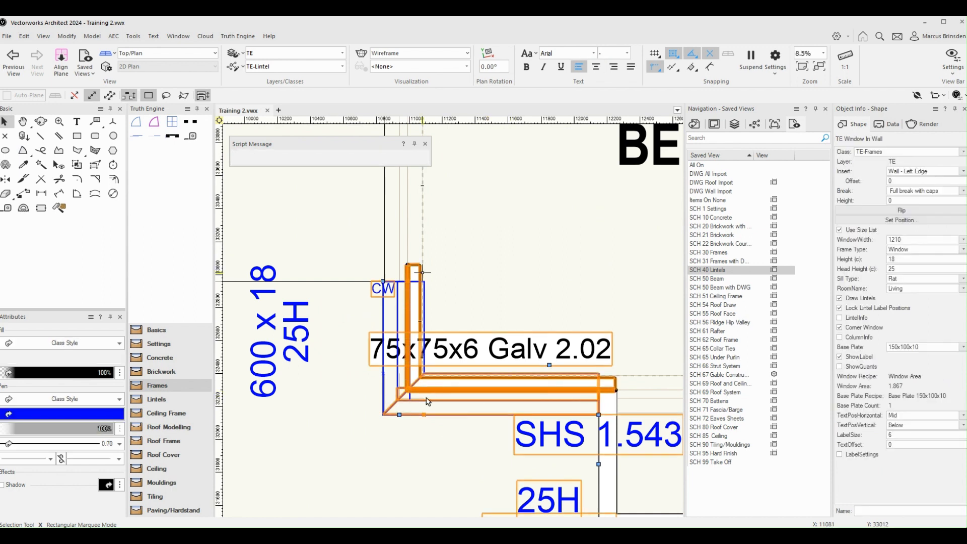
pyautogui.click(422, 464)
pyautogui.scroll(-2, 422, 464)
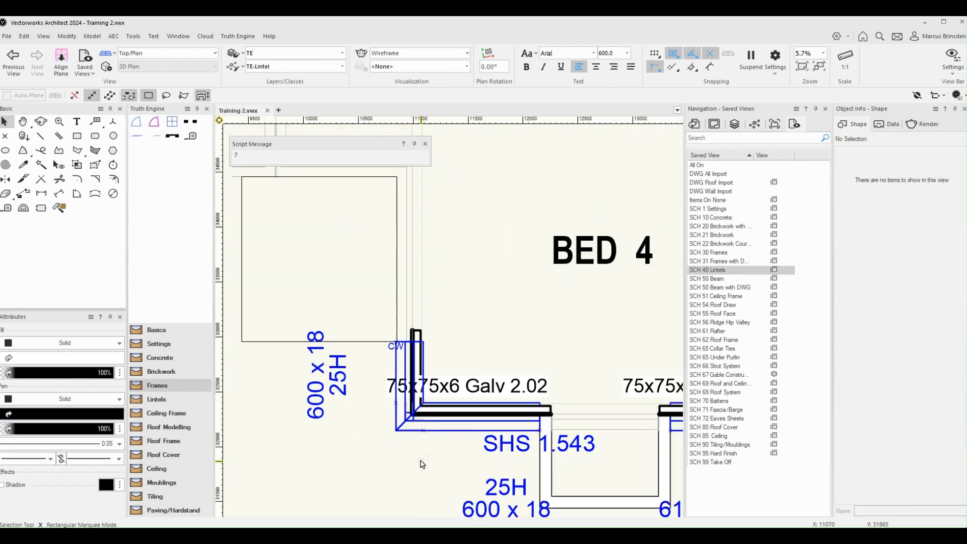
pyautogui.scroll(-3, 422, 464)
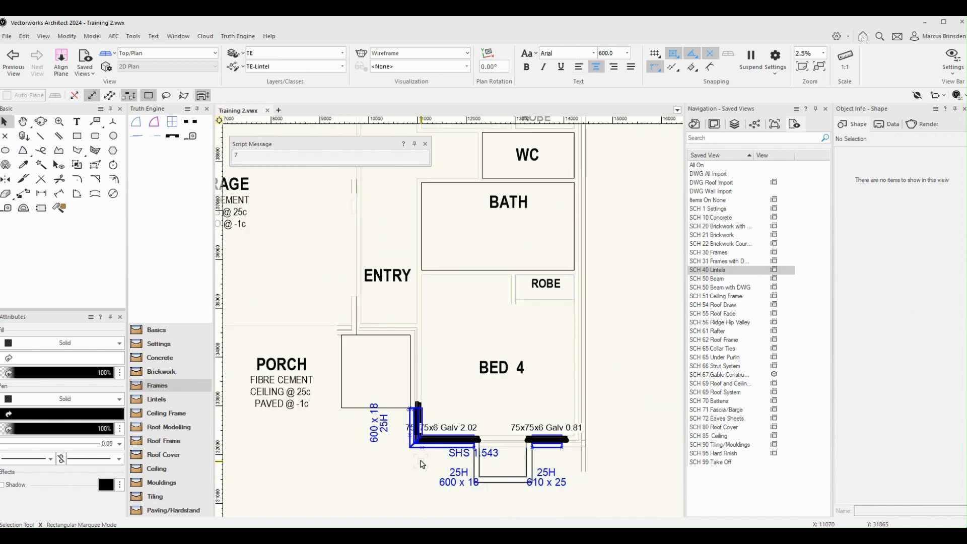
pyautogui.press('h')
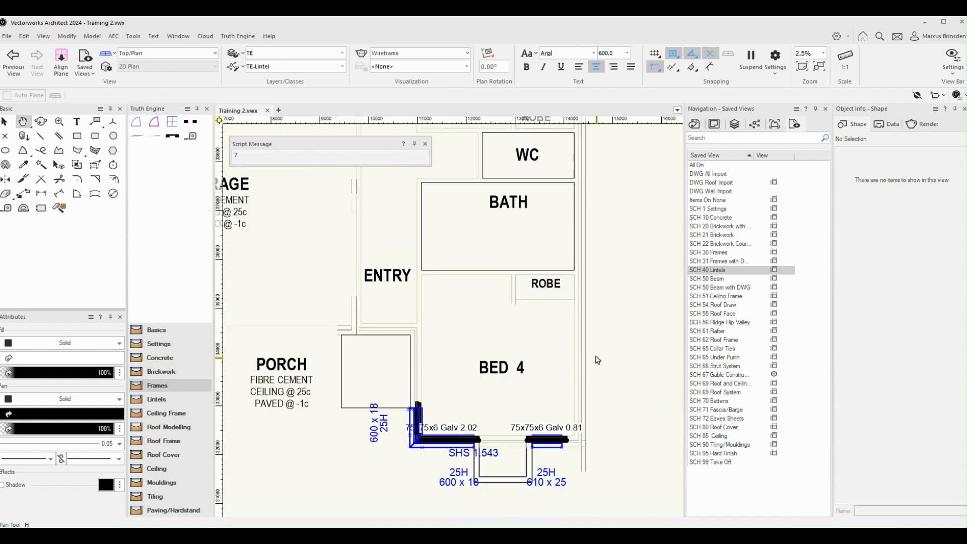
pyautogui.scroll(-2, 597, 359)
pyautogui.press('x')
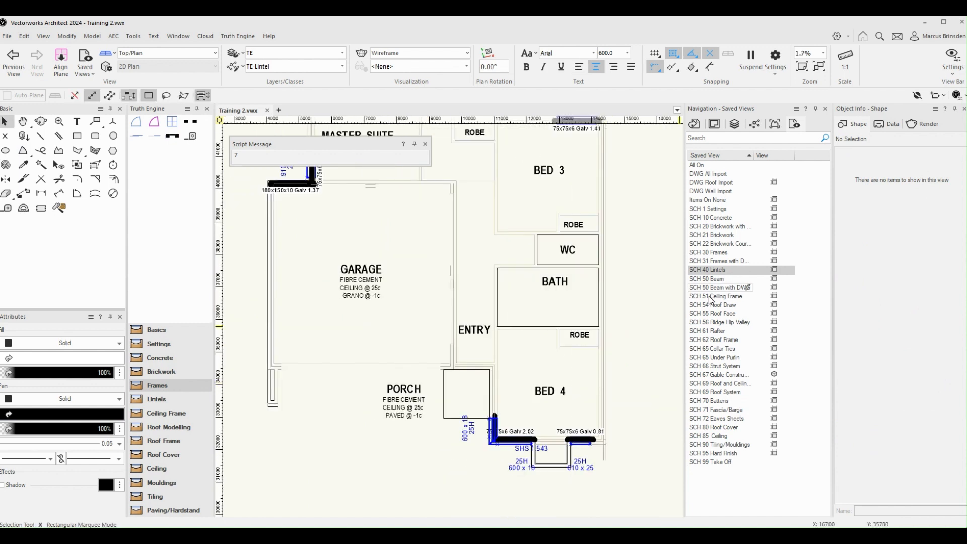
# Restore the SCH 31 Frames with DWG saved view and review the placed frames from the Alfresco down to Bed 4.
pyautogui.doubleClick(722, 261)
pyautogui.moveTo(620, 377); pyautogui.dragTo(629, 468, button='middle')
pyautogui.moveTo(636, 225); pyautogui.dragTo(653, 456, button='middle')
pyautogui.scroll(-1, 648, 413)
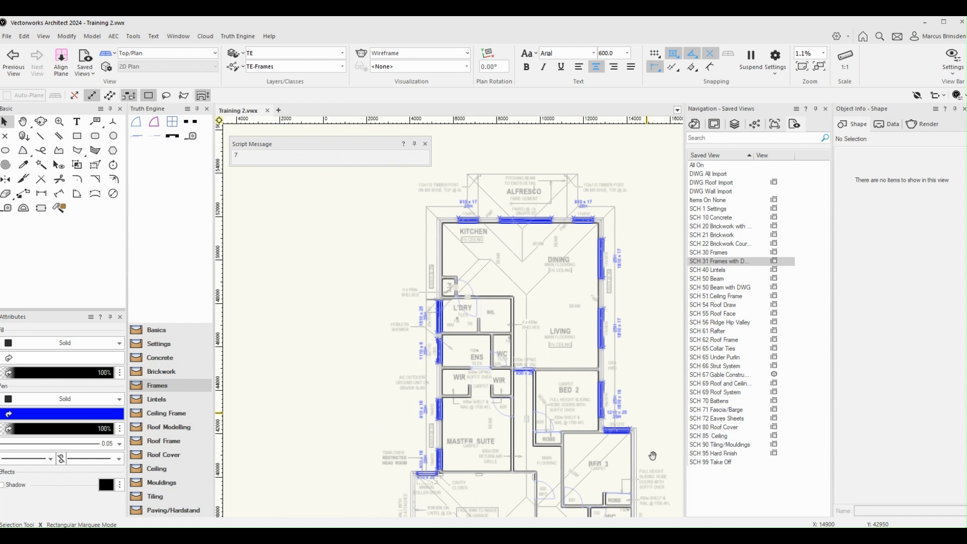
pyautogui.moveTo(653, 456); pyautogui.dragTo(616, 236, button='middle')
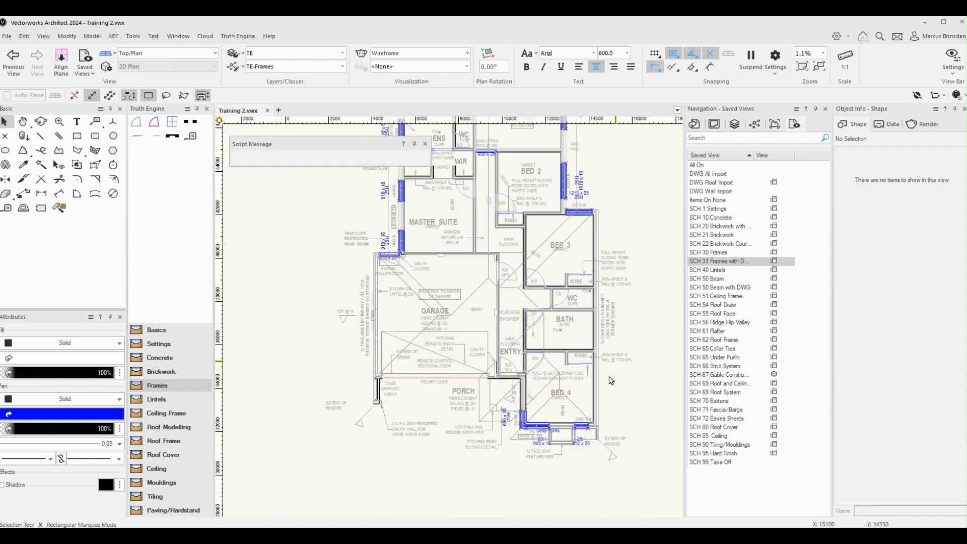
pyautogui.doubleClick(562, 427)
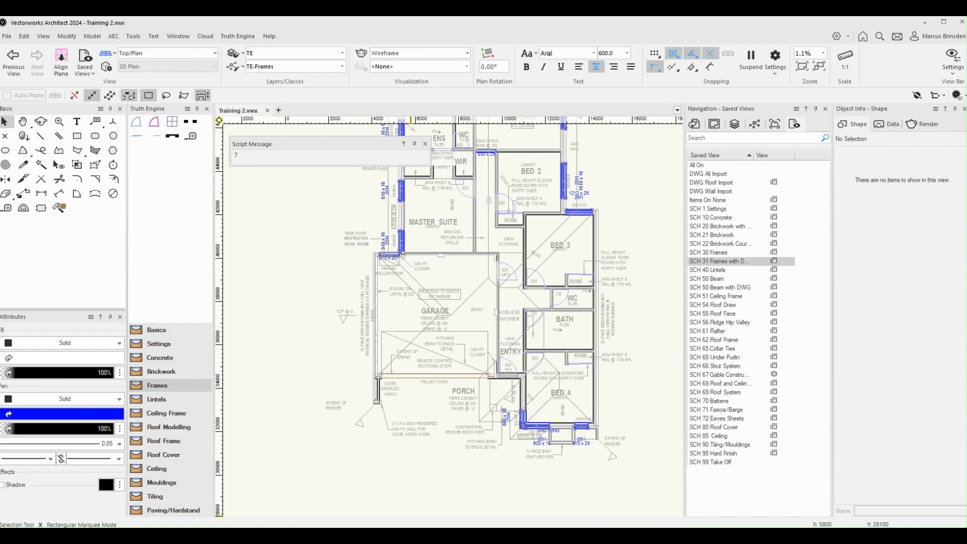